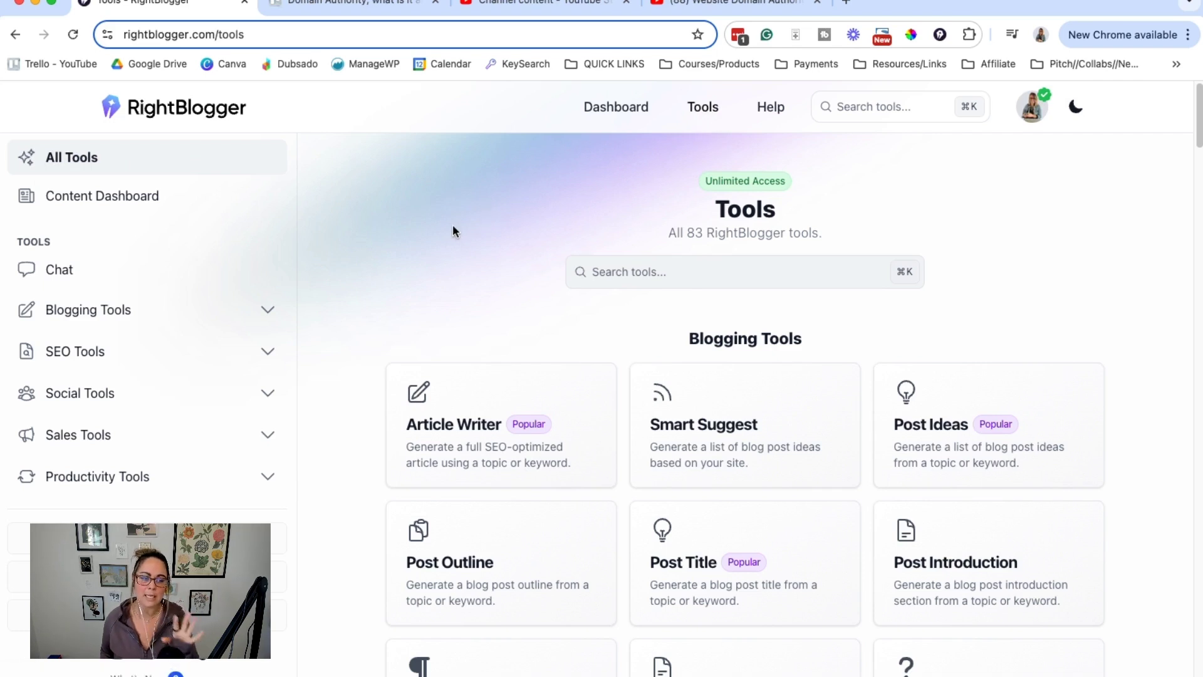
# - Expand the Social Tools category in the sidebar to list the YouTube tools
pyautogui.scroll(-1, 453, 227)
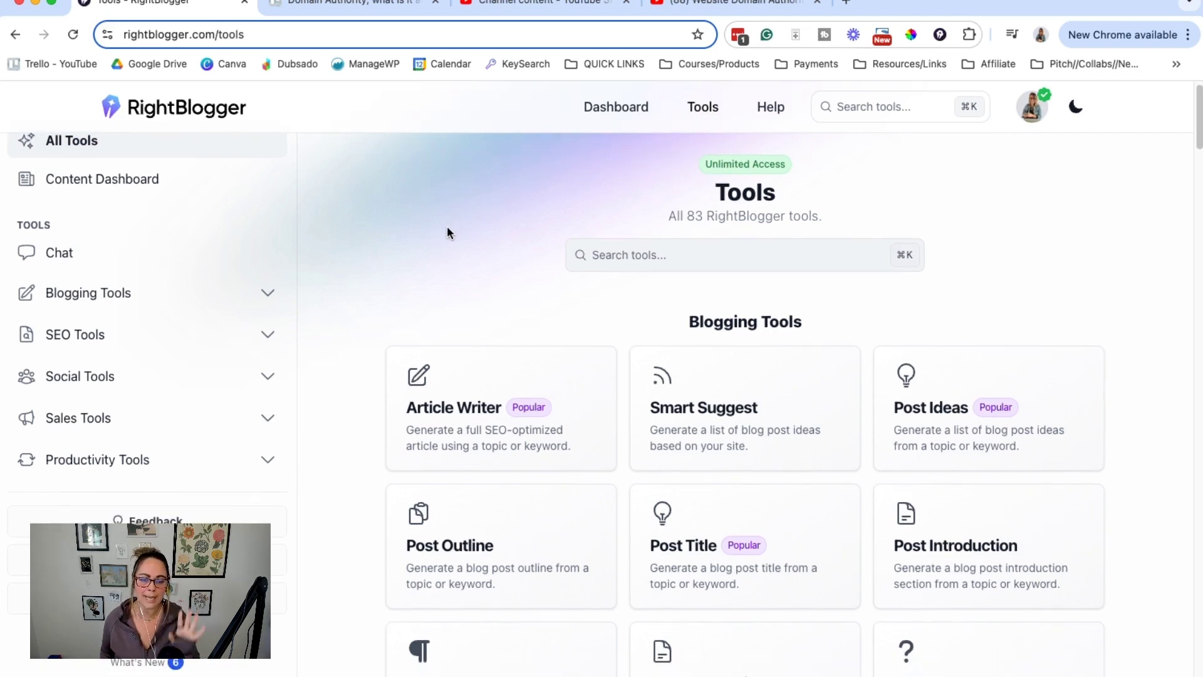
pyautogui.click(628, 255)
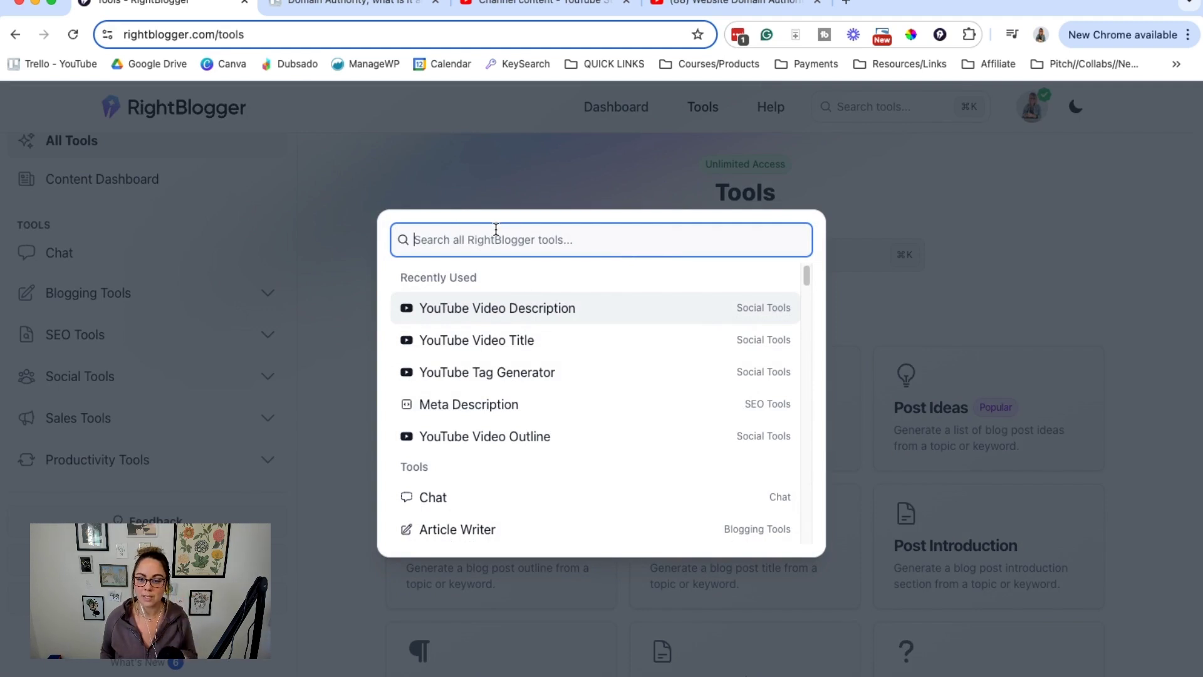
pyautogui.click(489, 187)
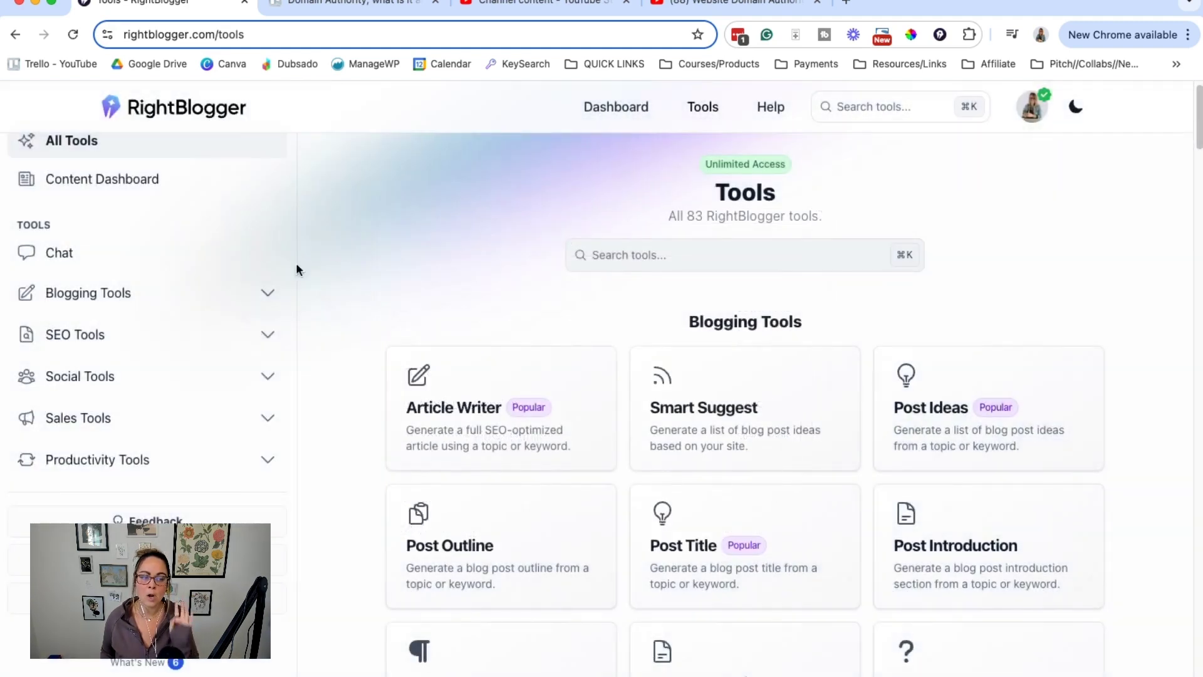
pyautogui.click(87, 379)
pyautogui.scroll(-3, 87, 383)
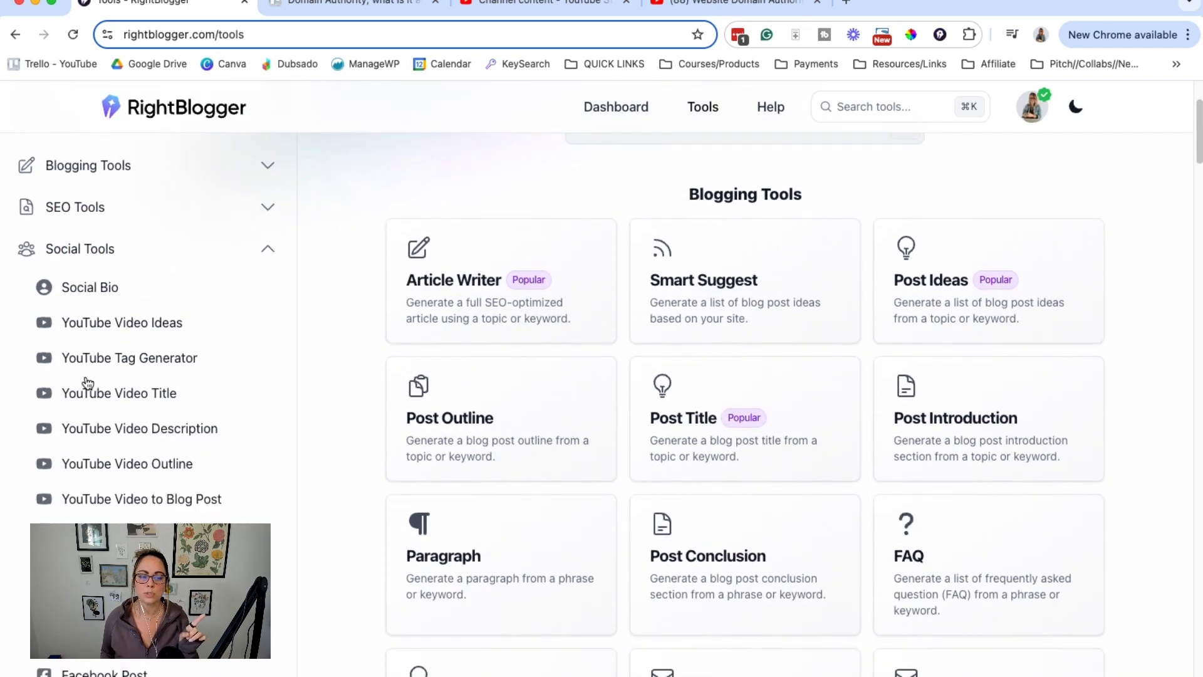
# - Open YouTube Video Description and paste 'how to check website domain authority' as the topic
pyautogui.click(166, 431)
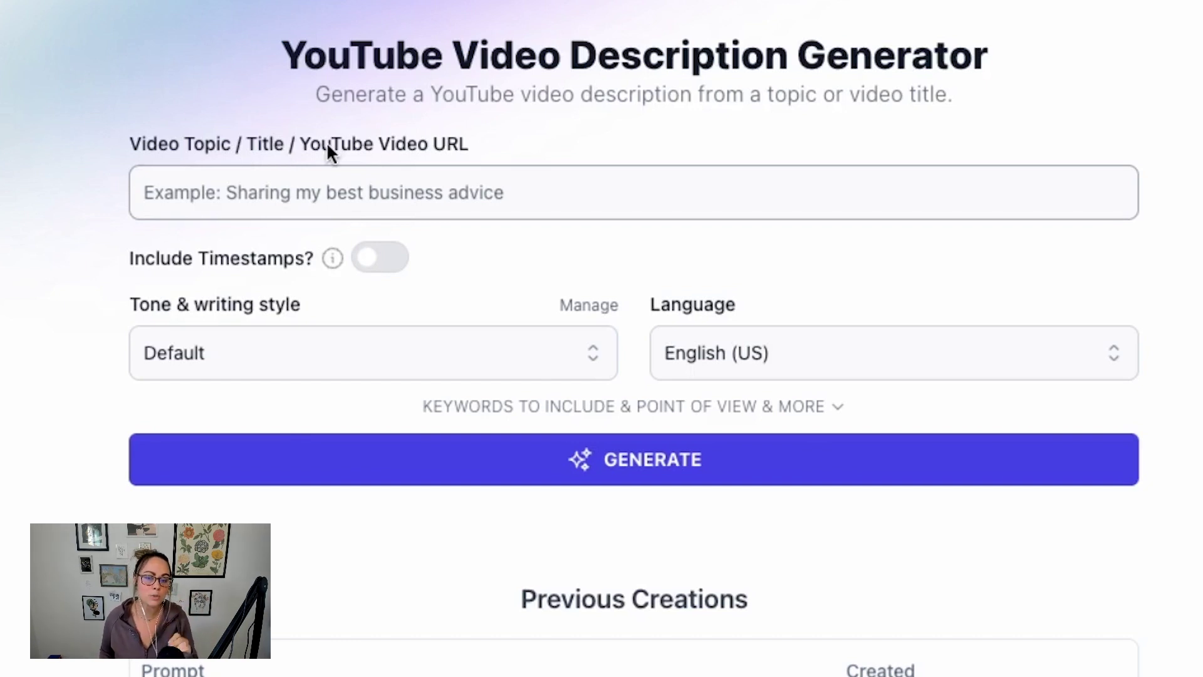
pyautogui.click(354, 205)
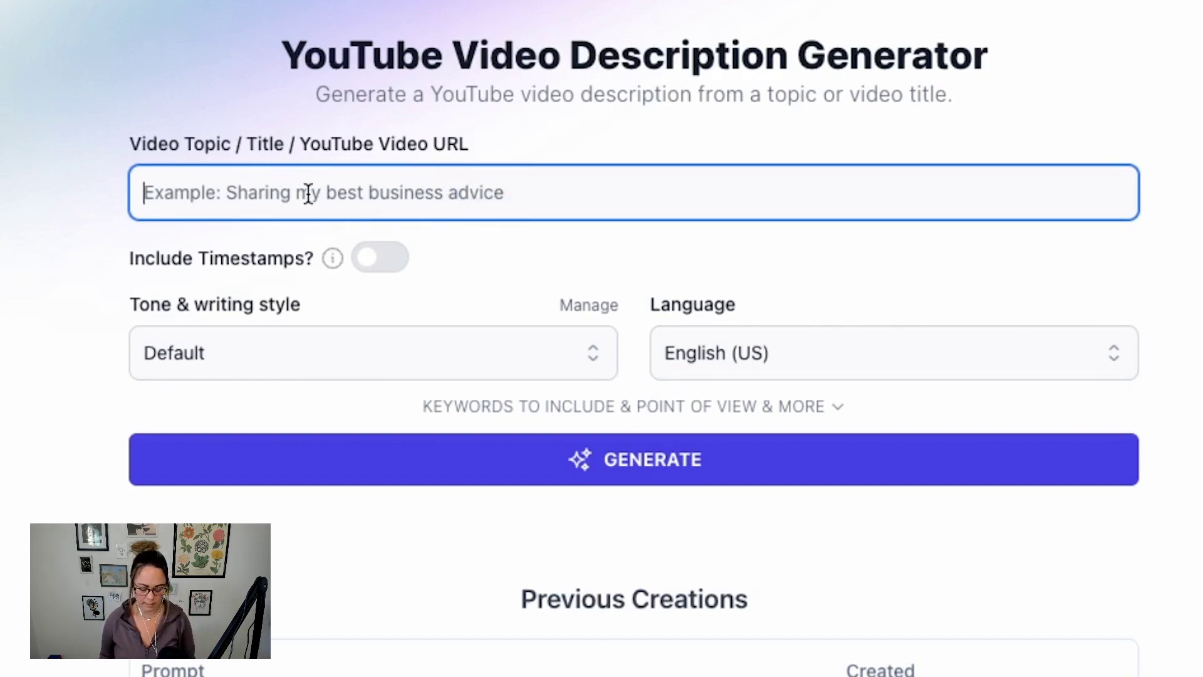
pyautogui.write('how to check website domain authority')
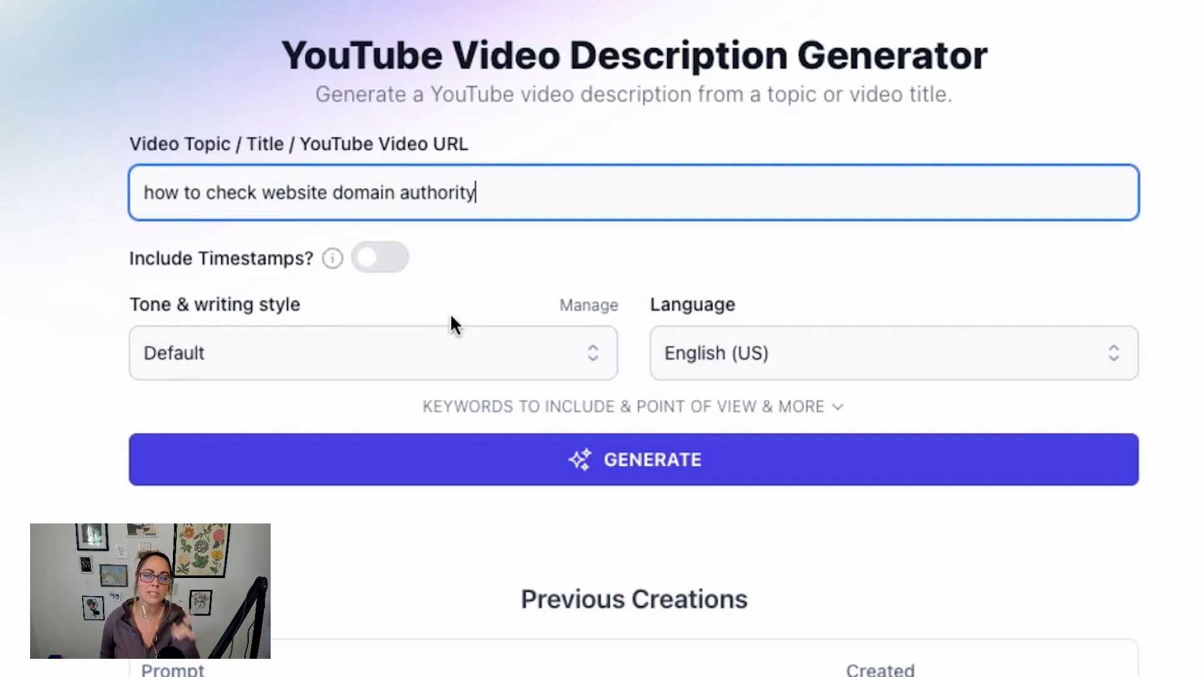
# - Set the writing tone to Casual
pyautogui.click(1076, 0)
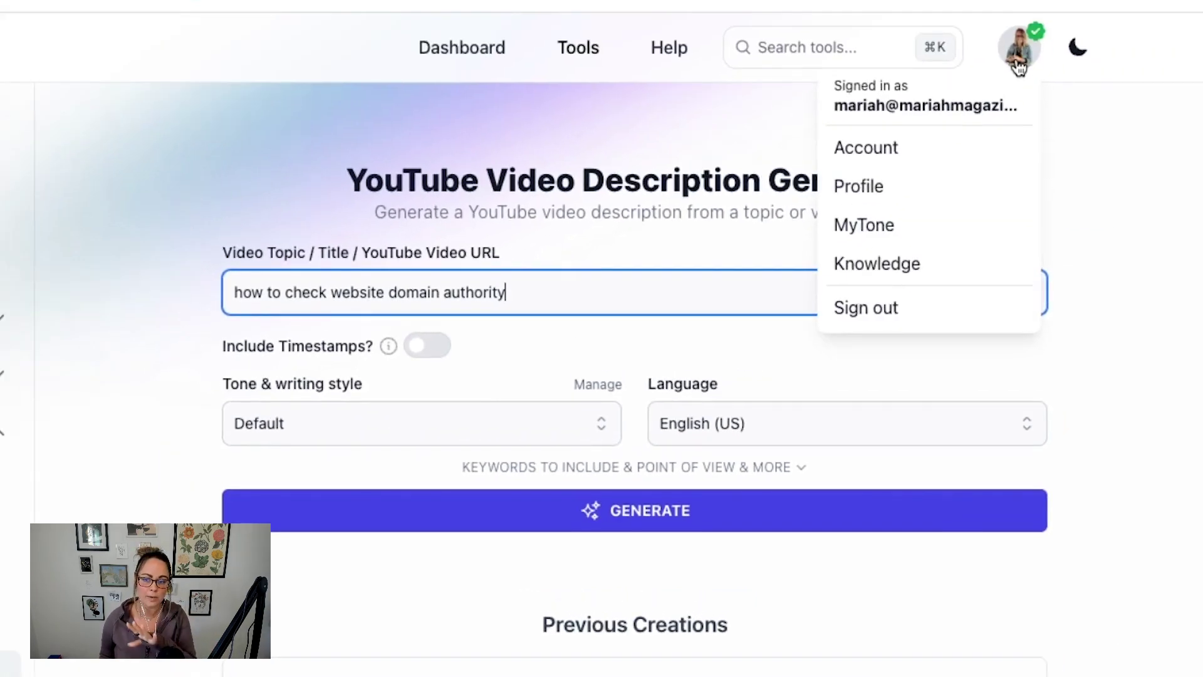
pyautogui.click(725, 298)
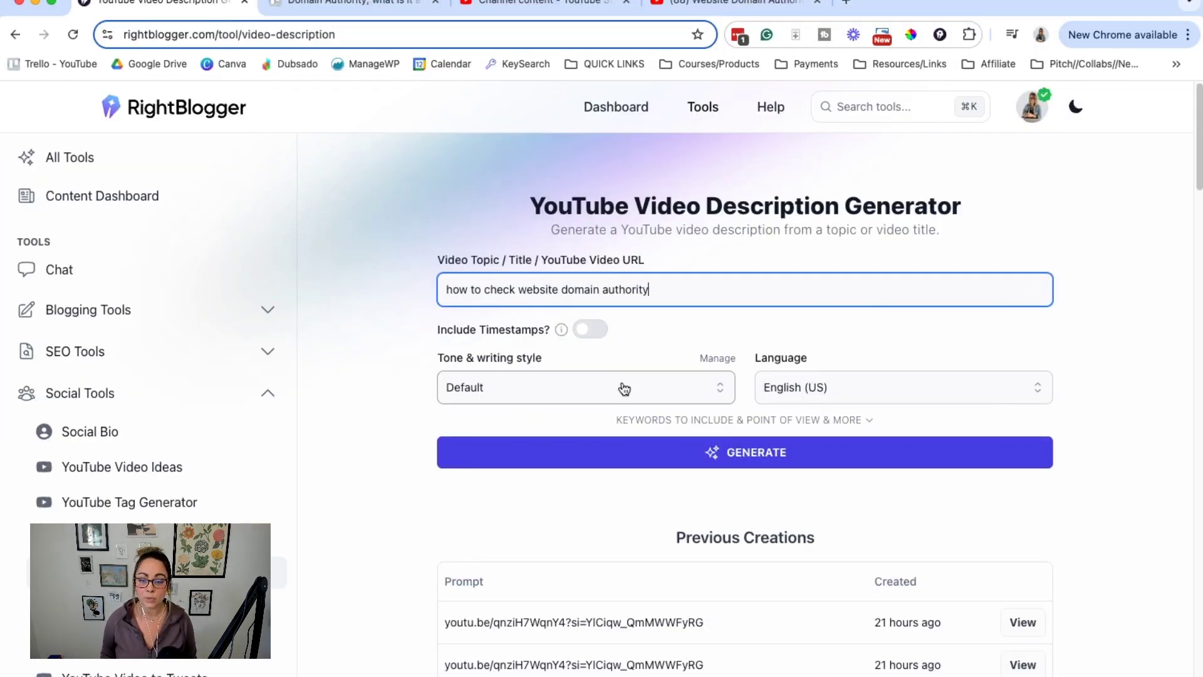
pyautogui.click(624, 388)
pyautogui.scroll(-1, 530, 534)
pyautogui.scroll(-3, 552, 535)
pyautogui.scroll(3, 578, 537)
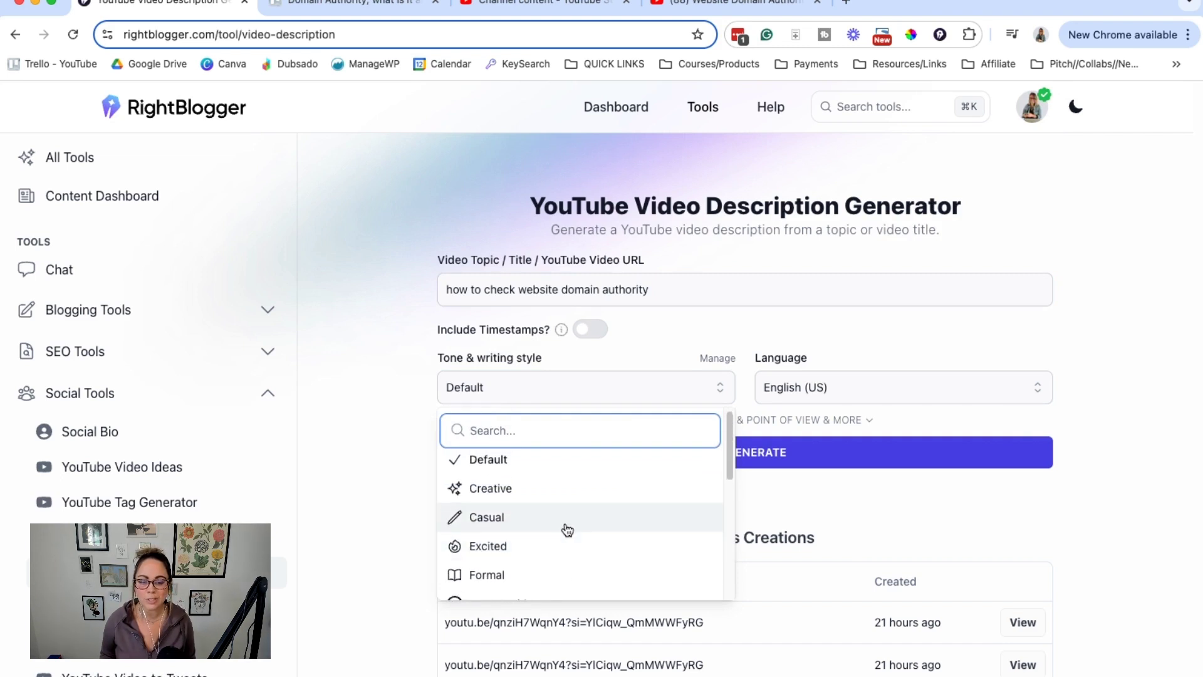
pyautogui.click(566, 520)
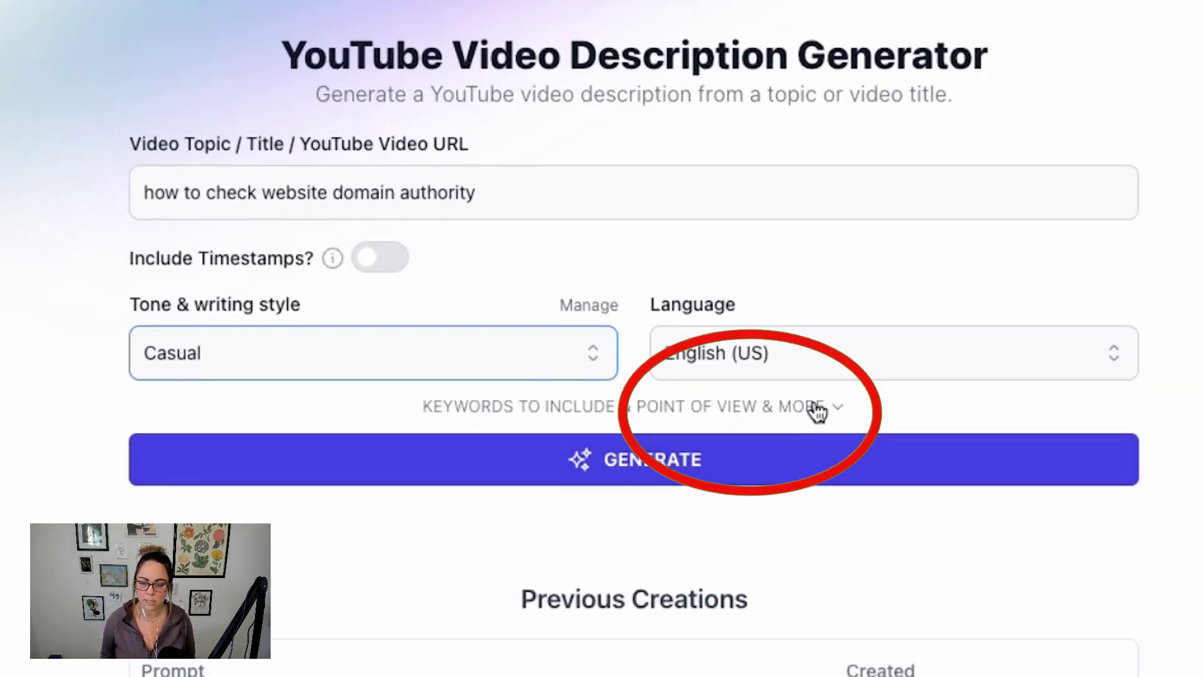
# - Show the extra options and choose First Person (I) point of view
pyautogui.click(818, 410)
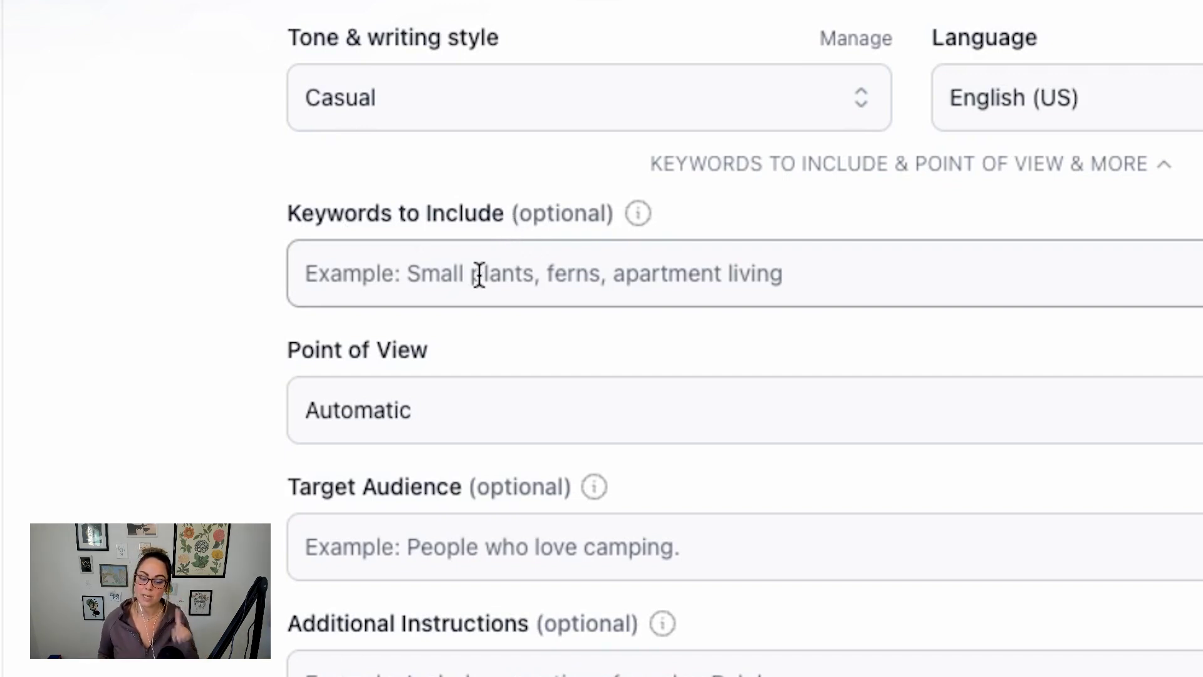
pyautogui.click(483, 430)
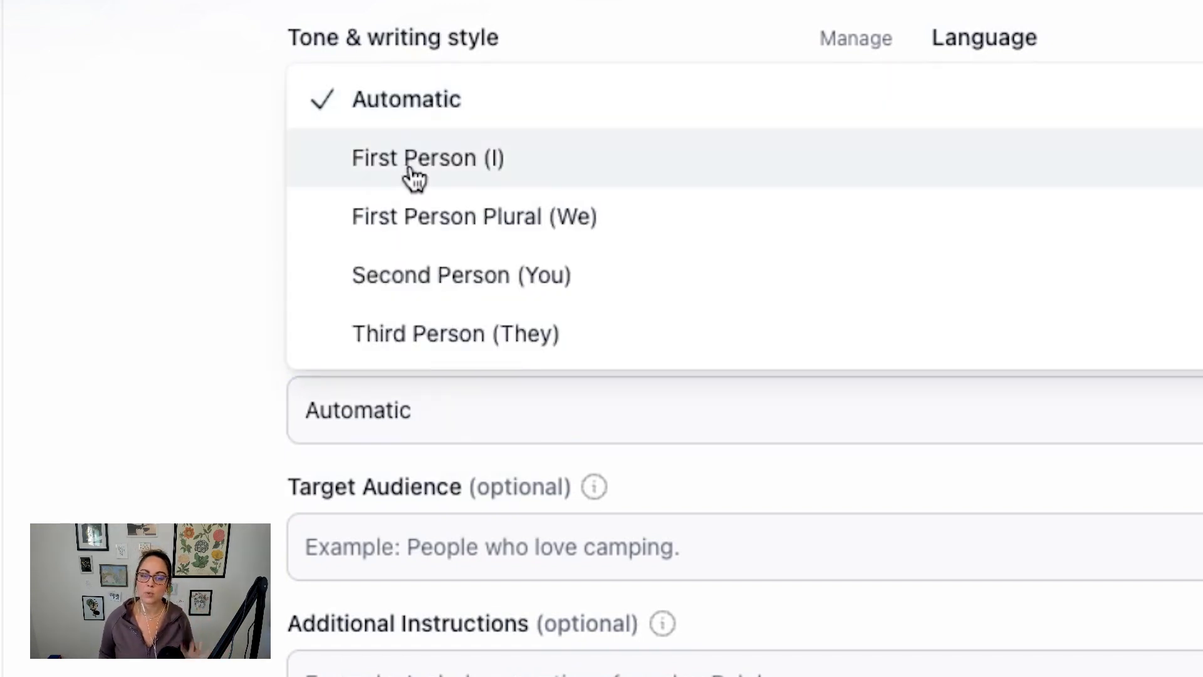
pyautogui.click(411, 177)
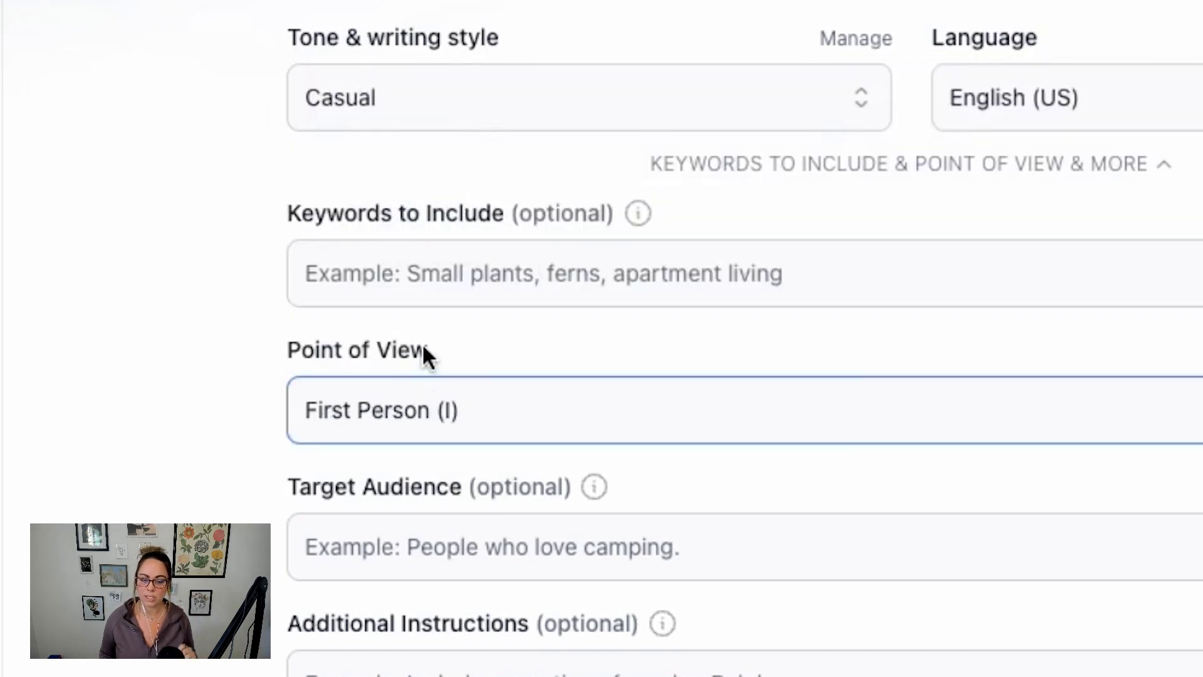
pyautogui.scroll(-3, 188, 407)
pyautogui.scroll(-1, 186, 404)
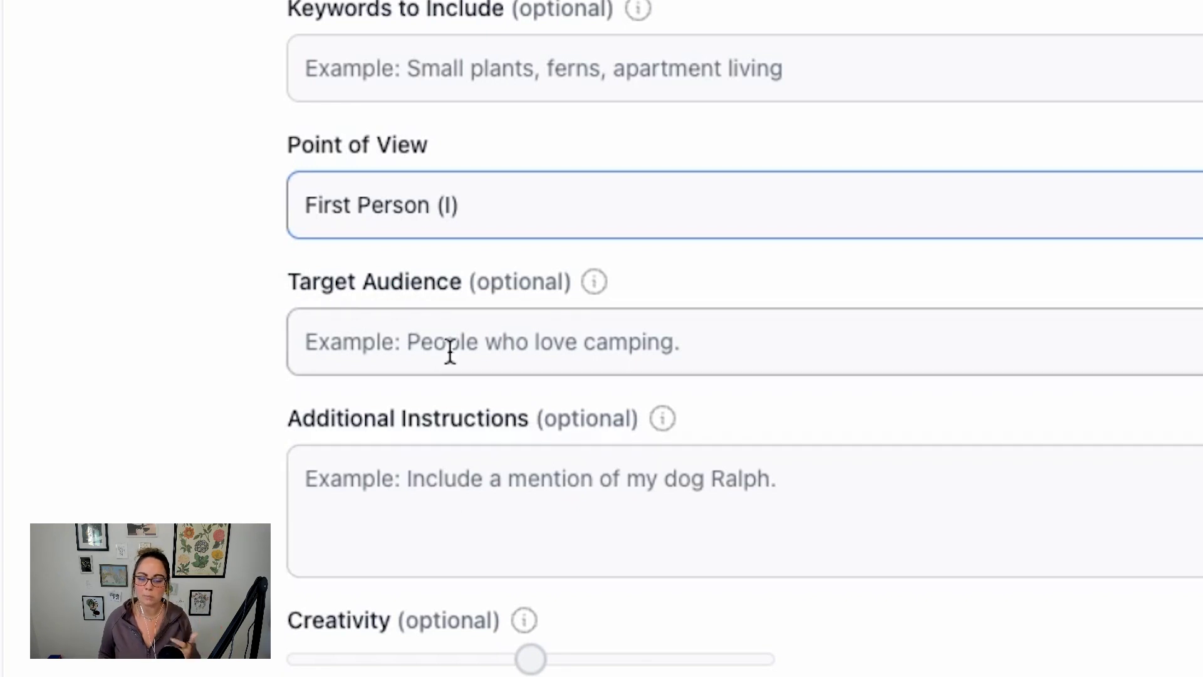
pyautogui.scroll(3, 468, 505)
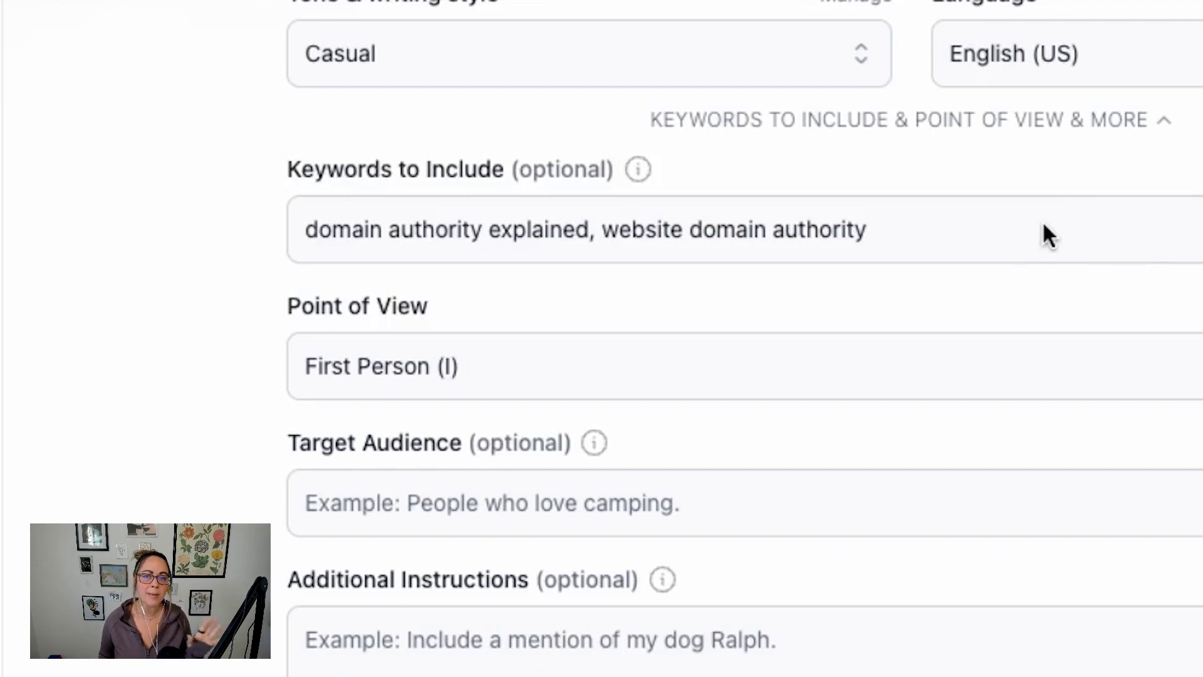
# - Use keywords 'domain authority explained, website domain authority' and generate the description
pyautogui.click(1018, 223)
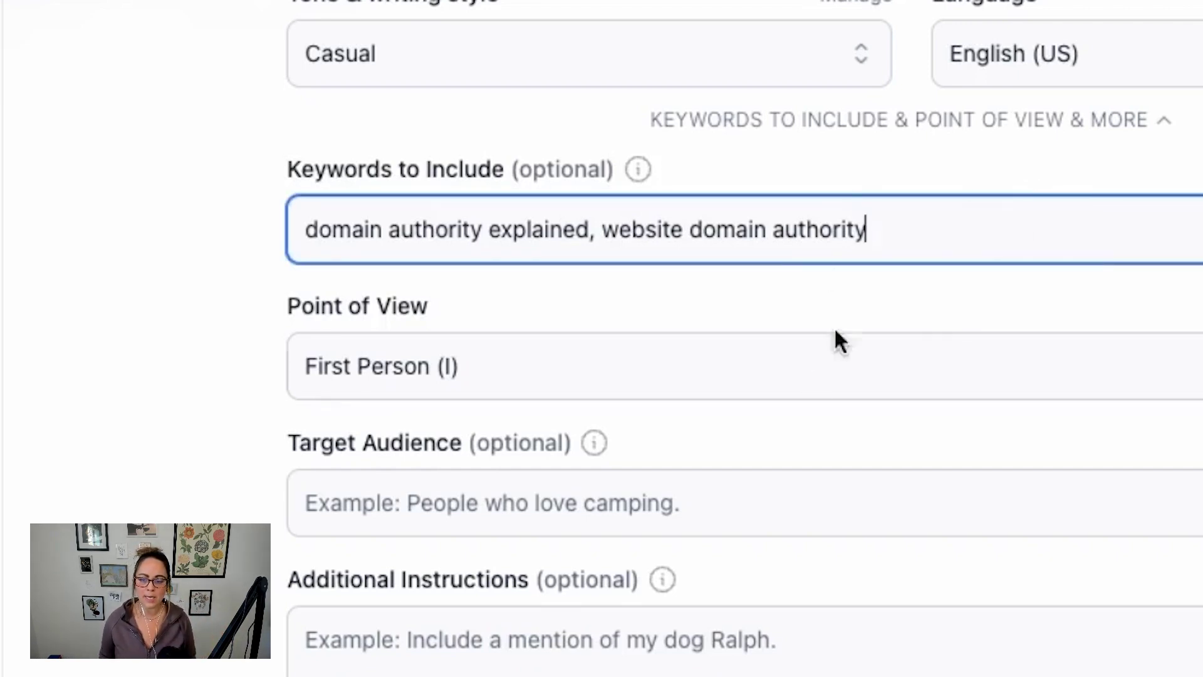
pyautogui.scroll(-5, 949, 250)
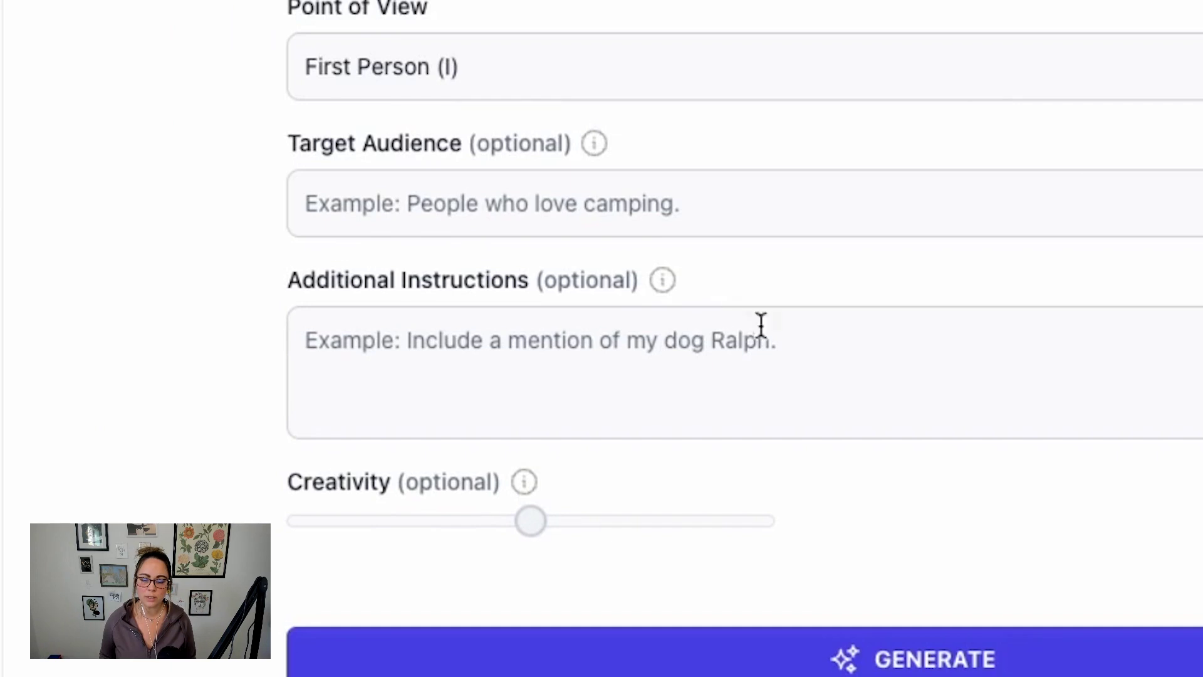
pyautogui.scroll(-4, 782, 294)
pyautogui.click(843, 405)
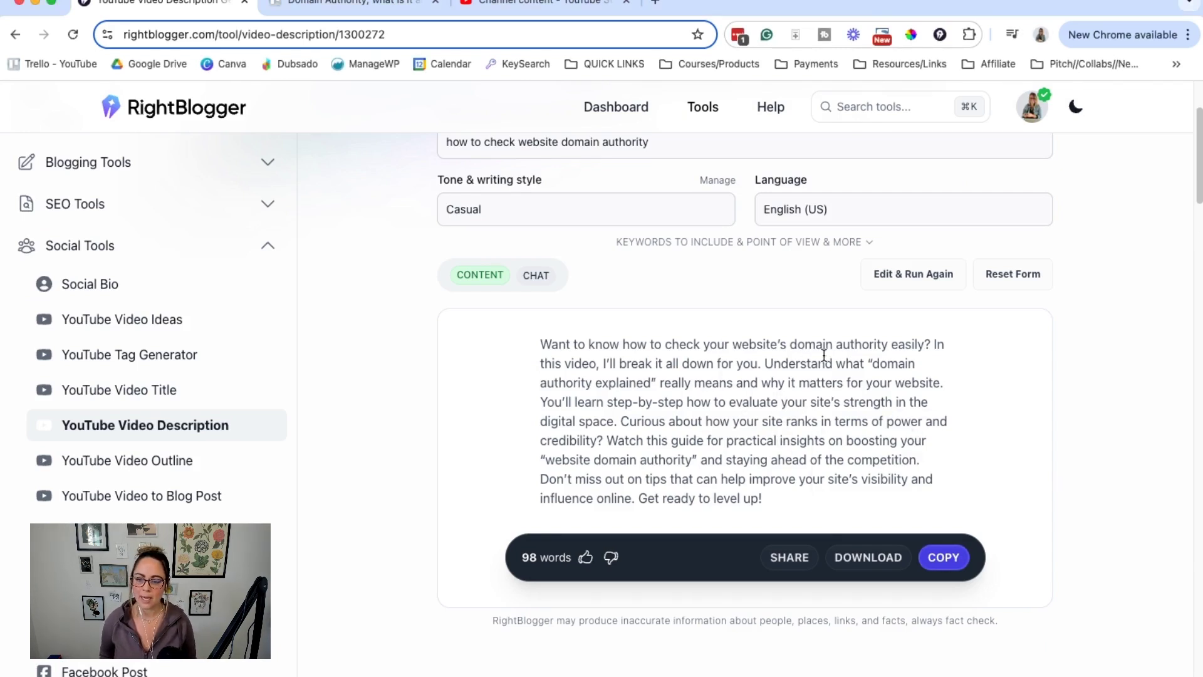
# - Review the generated 98-word description, highlighting the word 'explained'
pyautogui.moveTo(651, 384)
pyautogui.mouseDown()
pyautogui.moveTo(602, 383)
pyautogui.moveTo(648, 384)
pyautogui.mouseUp()
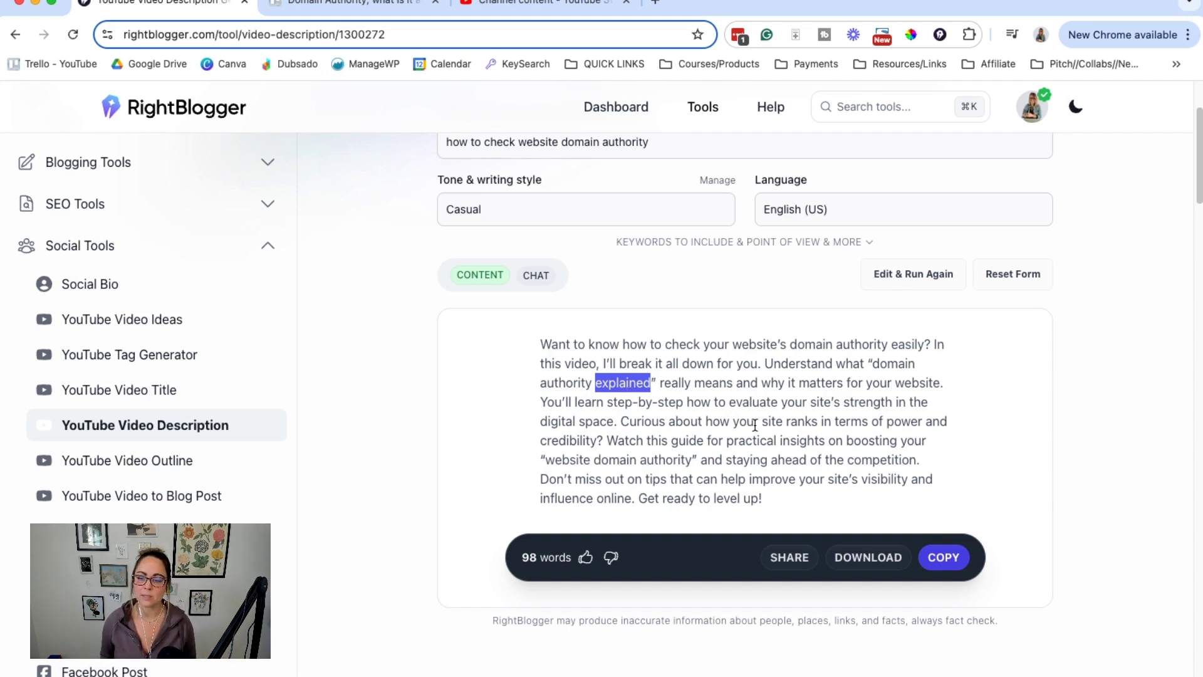
pyautogui.scroll(1, 598, 189)
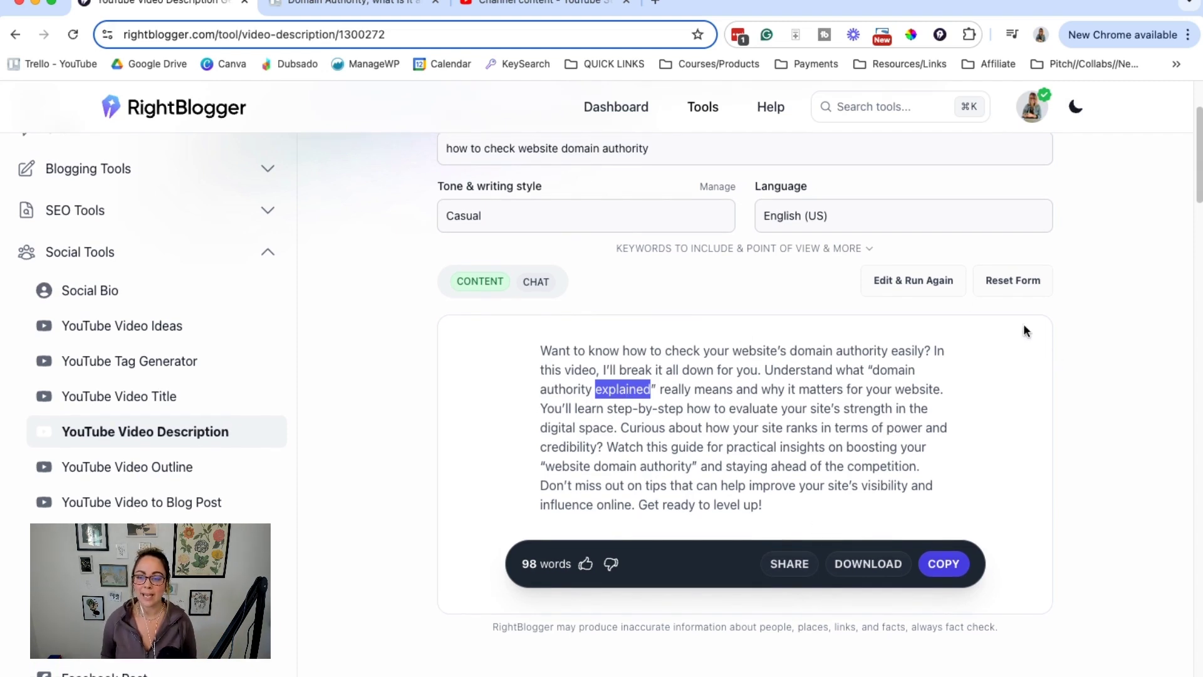
# - Reopen the form and paste an additional instruction about two domain authority tools
pyautogui.click(912, 287)
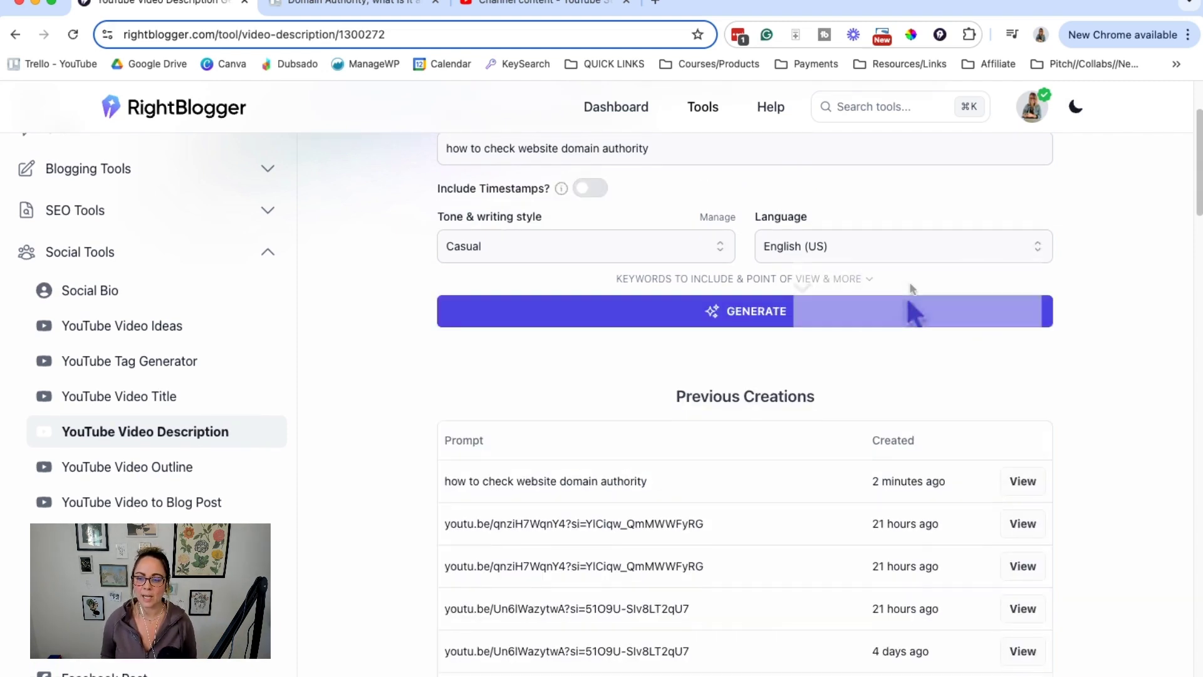
pyautogui.click(834, 277)
pyautogui.scroll(-2, 585, 395)
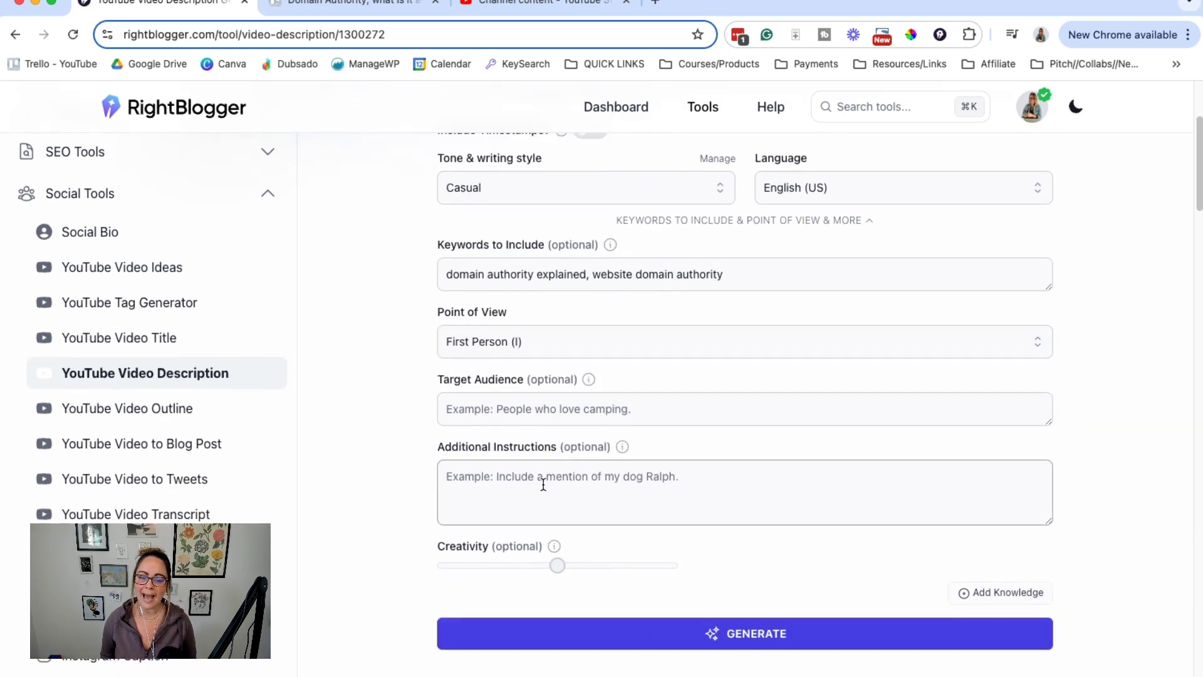
pyautogui.click(544, 483)
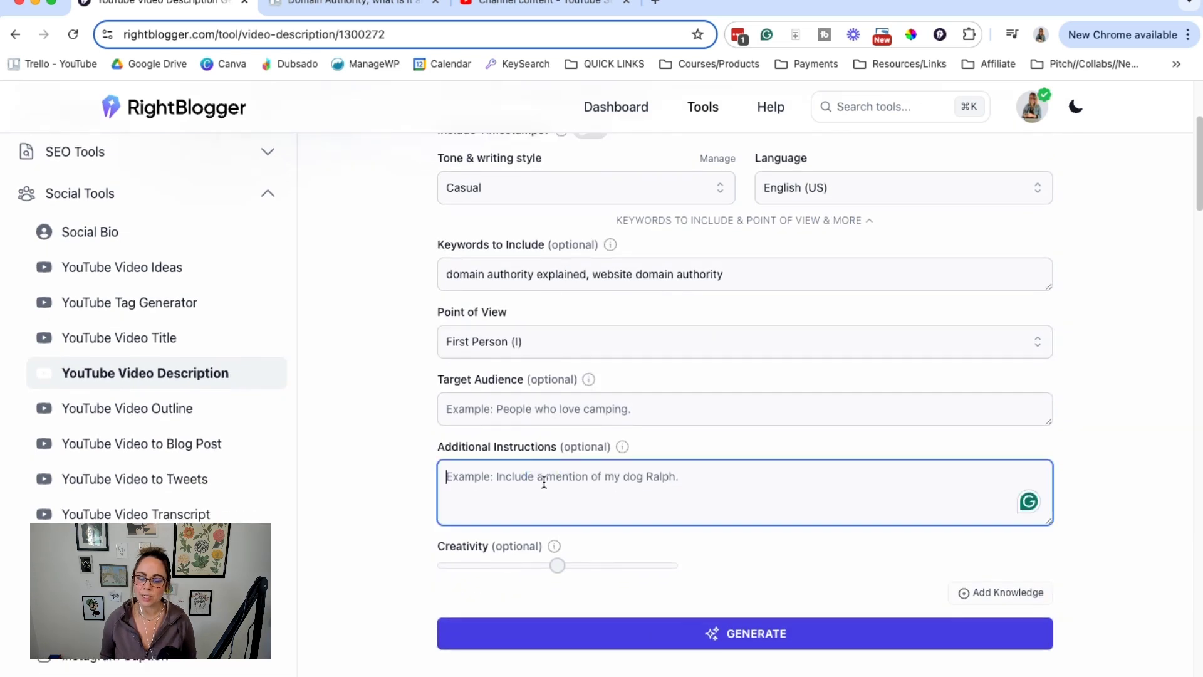
pyautogui.click(778, 268)
pyautogui.scroll(3, 583, 326)
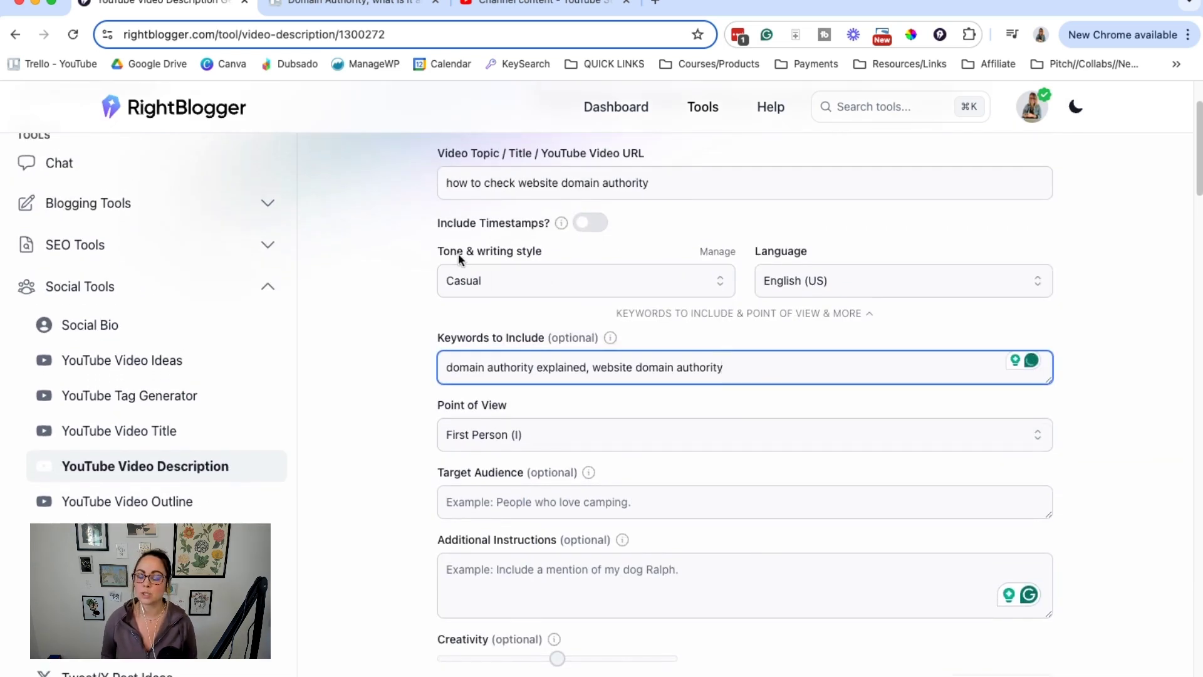
pyautogui.scroll(-3, 854, 401)
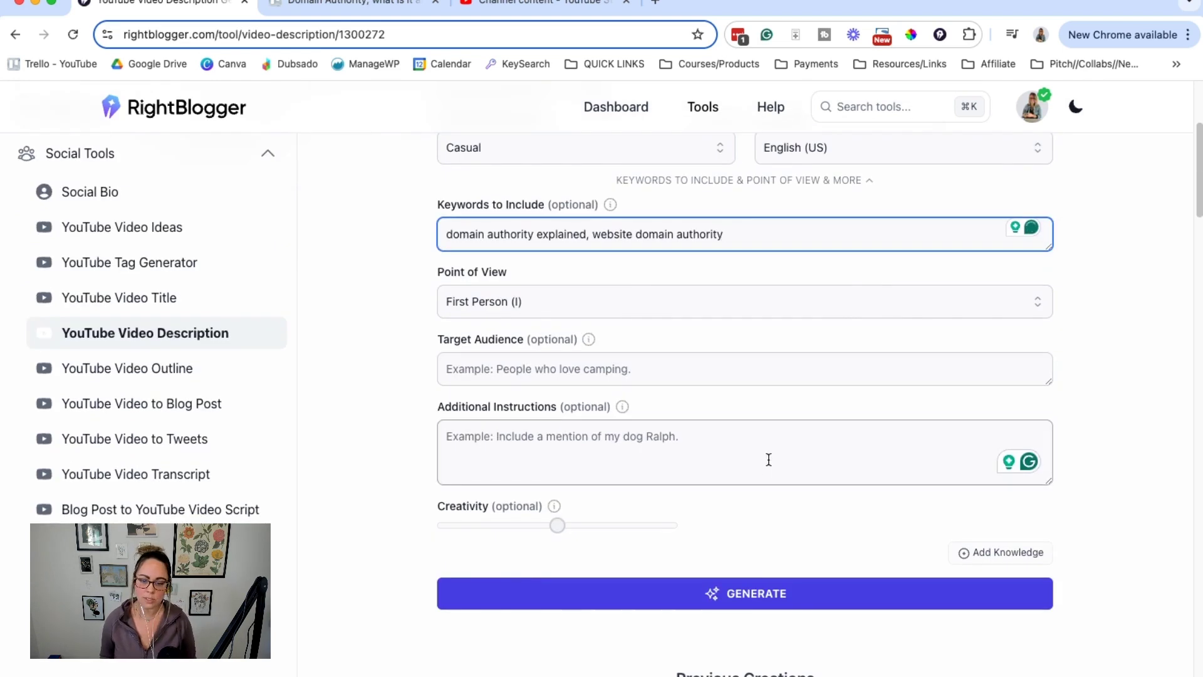
pyautogui.click(770, 451)
pyautogui.write('Please mention that I walk you through 2 different tools to check your domain authority score')
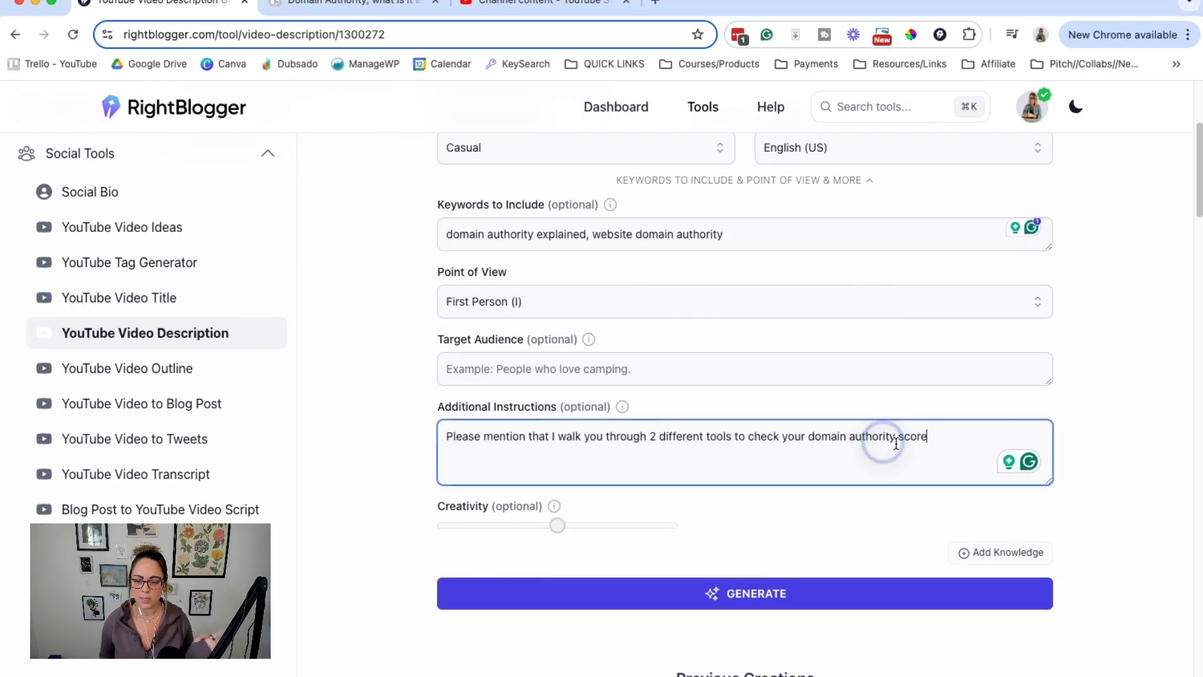
pyautogui.tripleClick(687, 432)
pyautogui.click(748, 494)
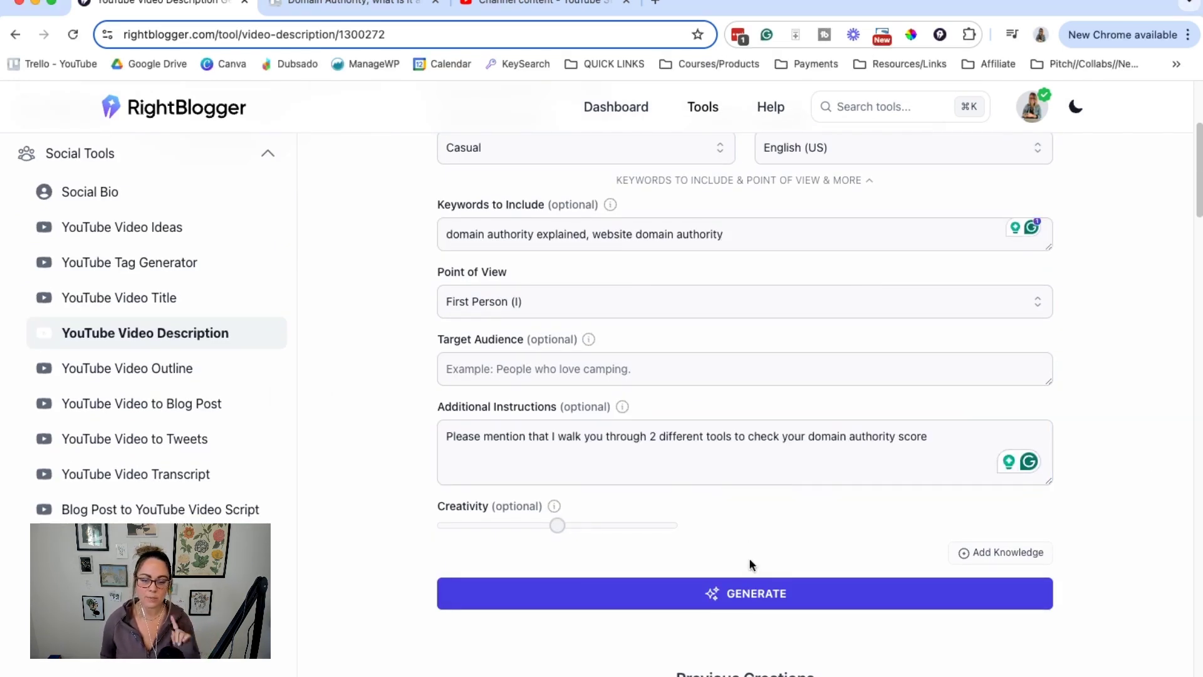
# - Regenerate, review the 75-word result and Previous Creations, then copy the description
pyautogui.click(752, 595)
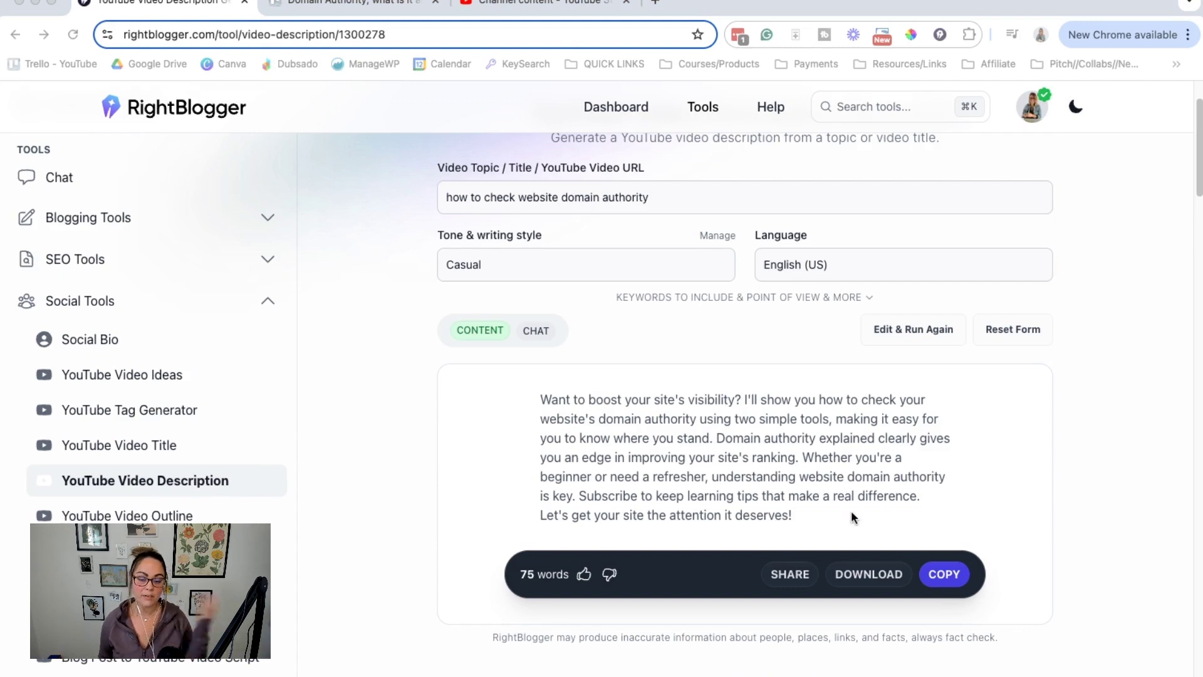
pyautogui.scroll(-1, 1058, 514)
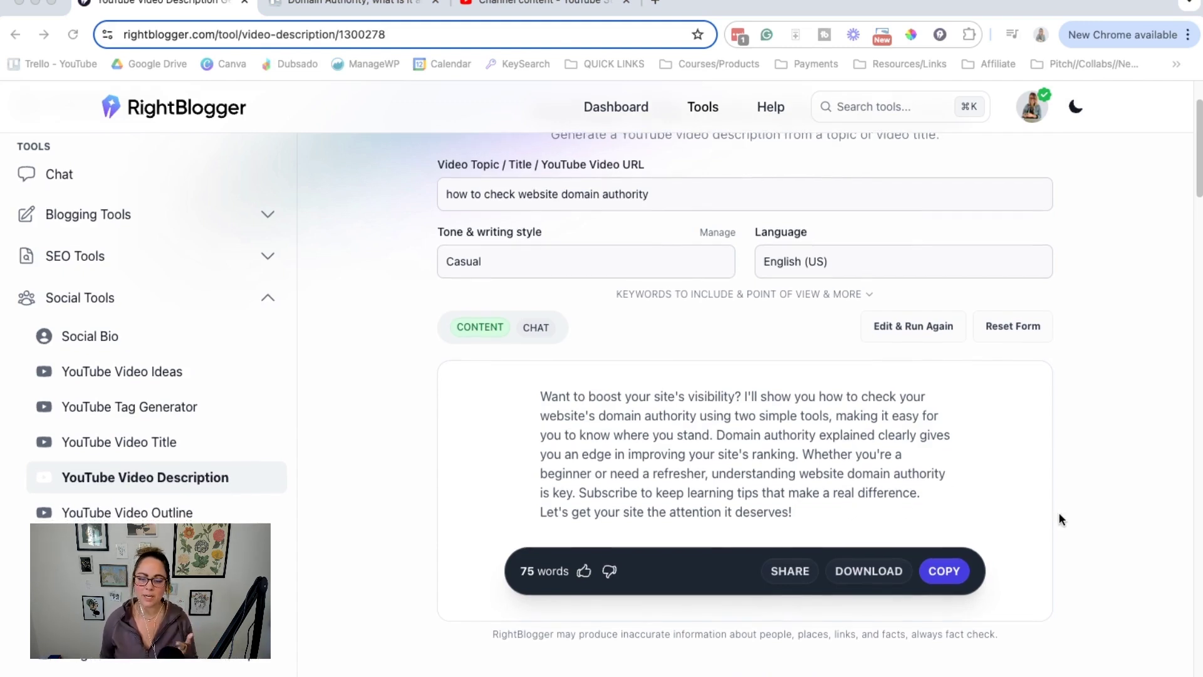
pyautogui.scroll(-3, 1060, 516)
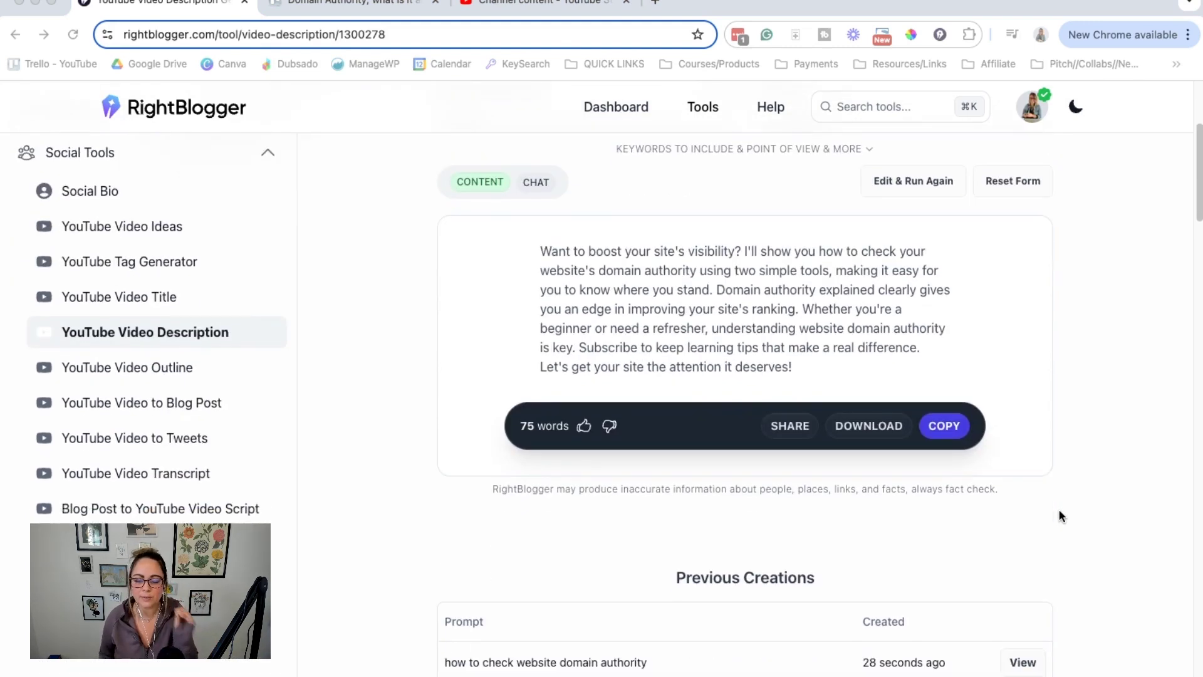
pyautogui.scroll(-3, 1073, 501)
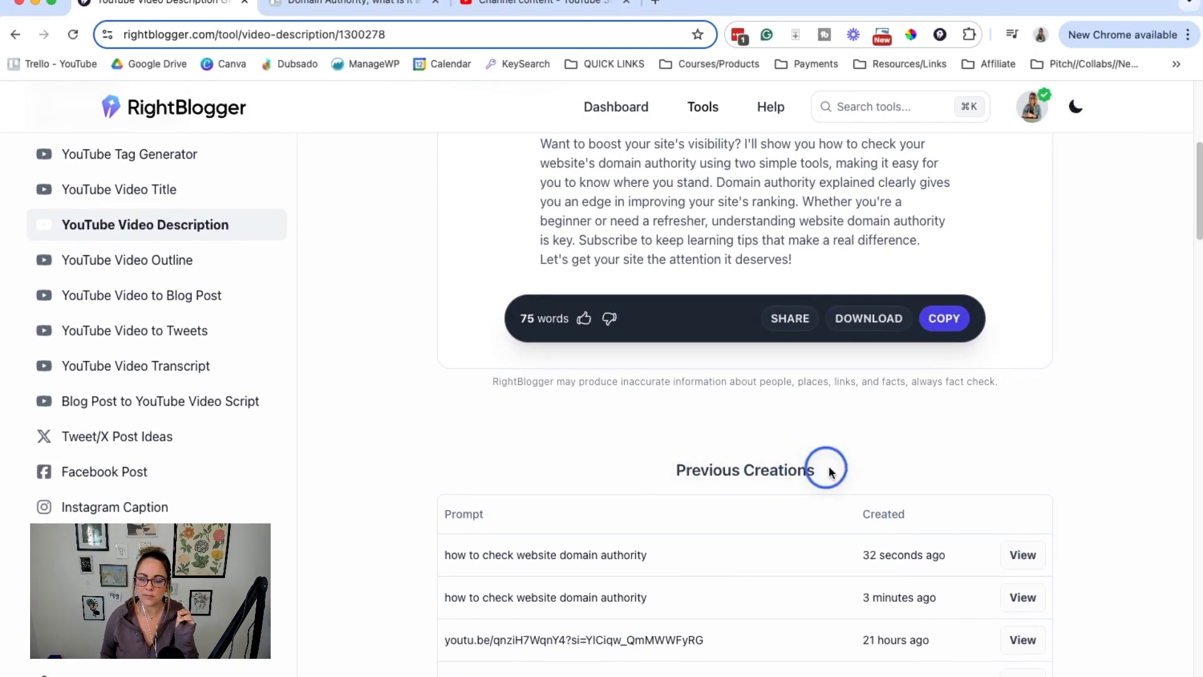
pyautogui.scroll(-1, 983, 441)
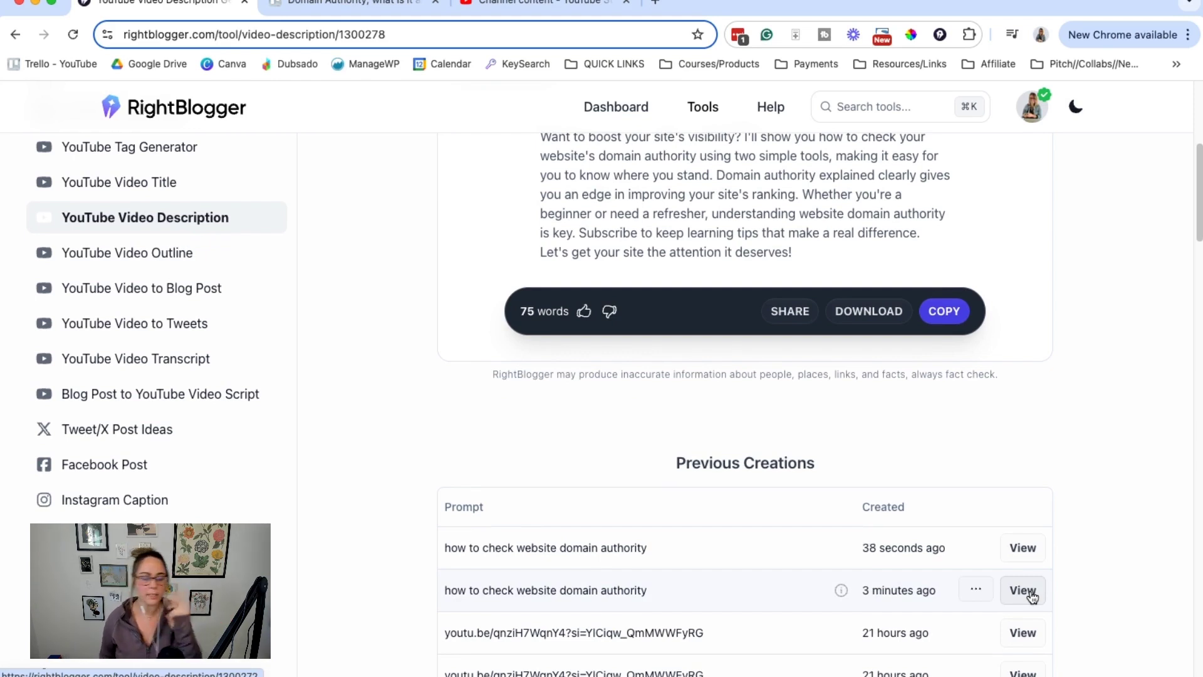
pyautogui.scroll(3, 1023, 564)
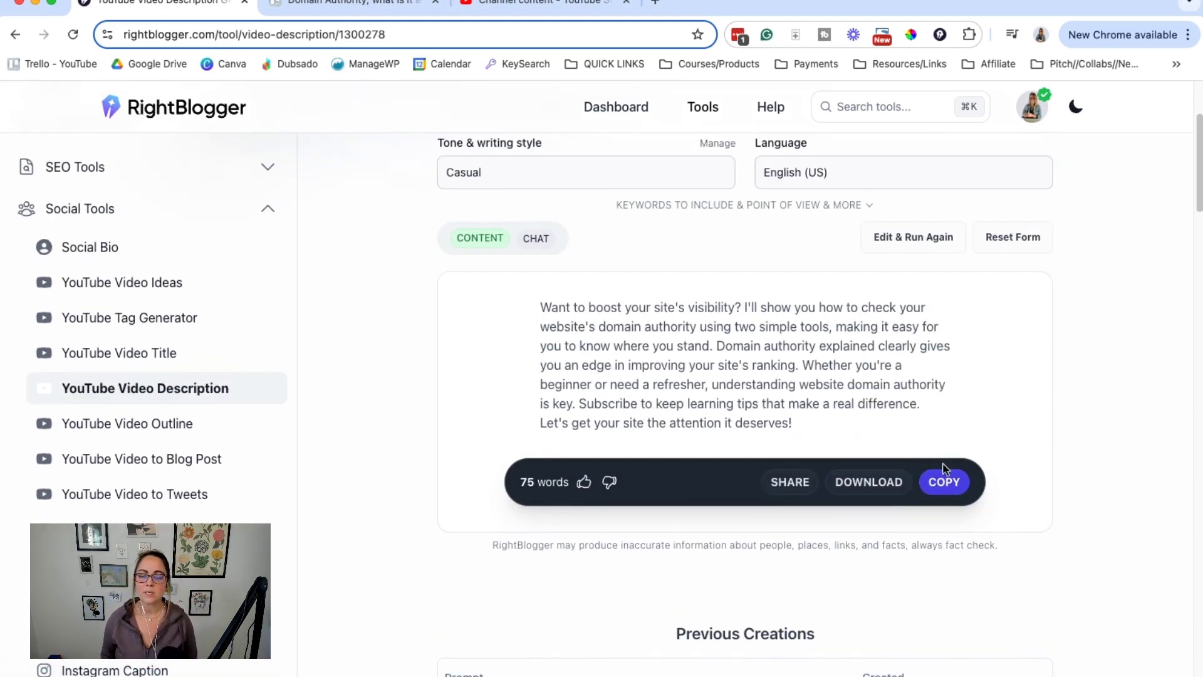
pyautogui.click(946, 483)
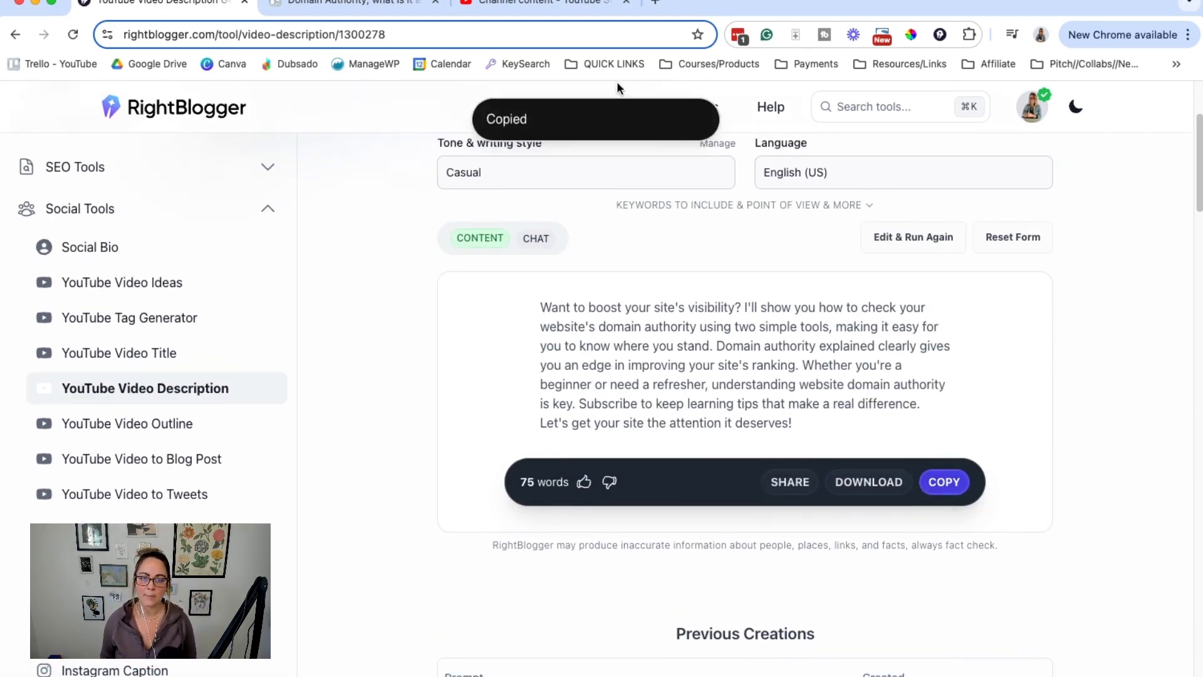
# - Paste the 75-word description into YouTube Studio's Description box, then return to RightBlogger
pyautogui.click(544, 4)
pyautogui.click(418, 407)
pyautogui.press('super+v')
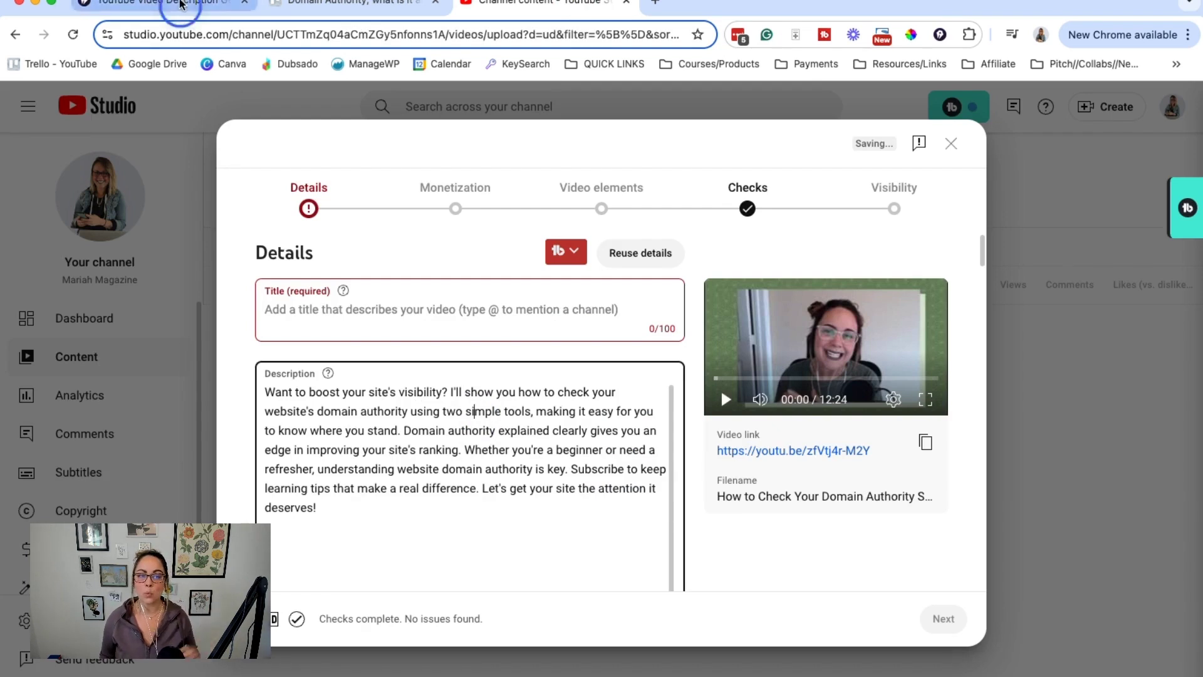
pyautogui.click(164, 5)
pyautogui.scroll(1, 915, 517)
# - Reopen the form with keyword options shown and replace the topic with the video's youtu.be link
pyautogui.scroll(2, 915, 517)
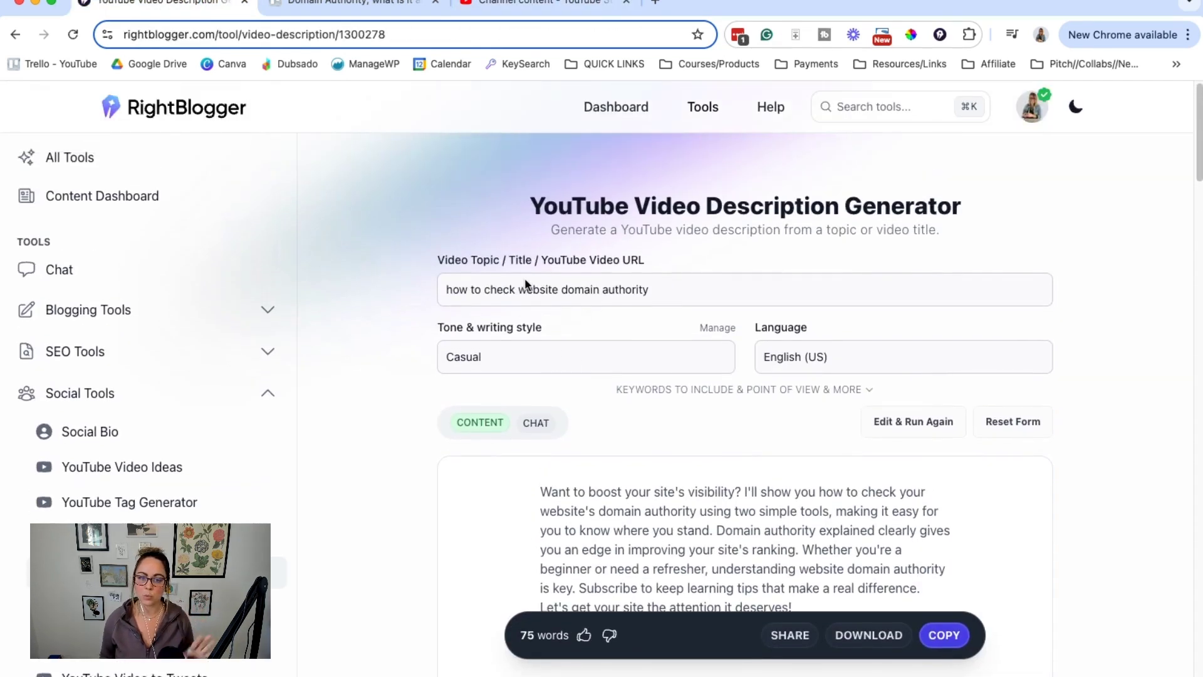
pyautogui.click(497, 304)
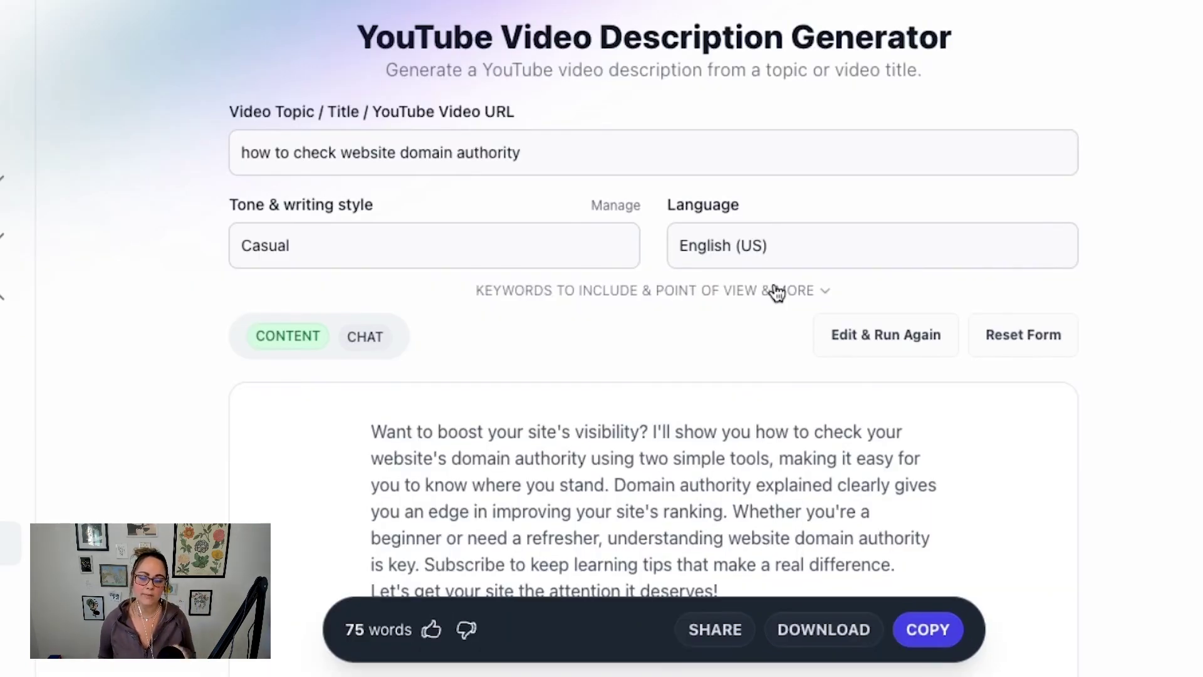
pyautogui.click(833, 388)
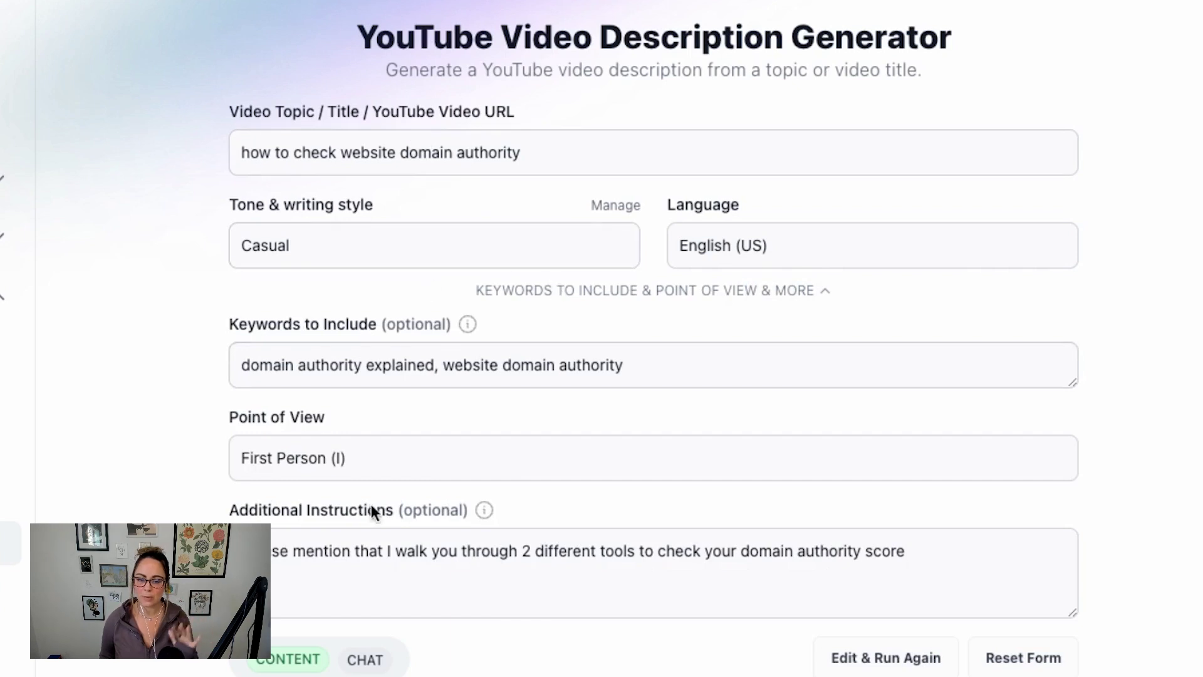
pyautogui.click(458, 551)
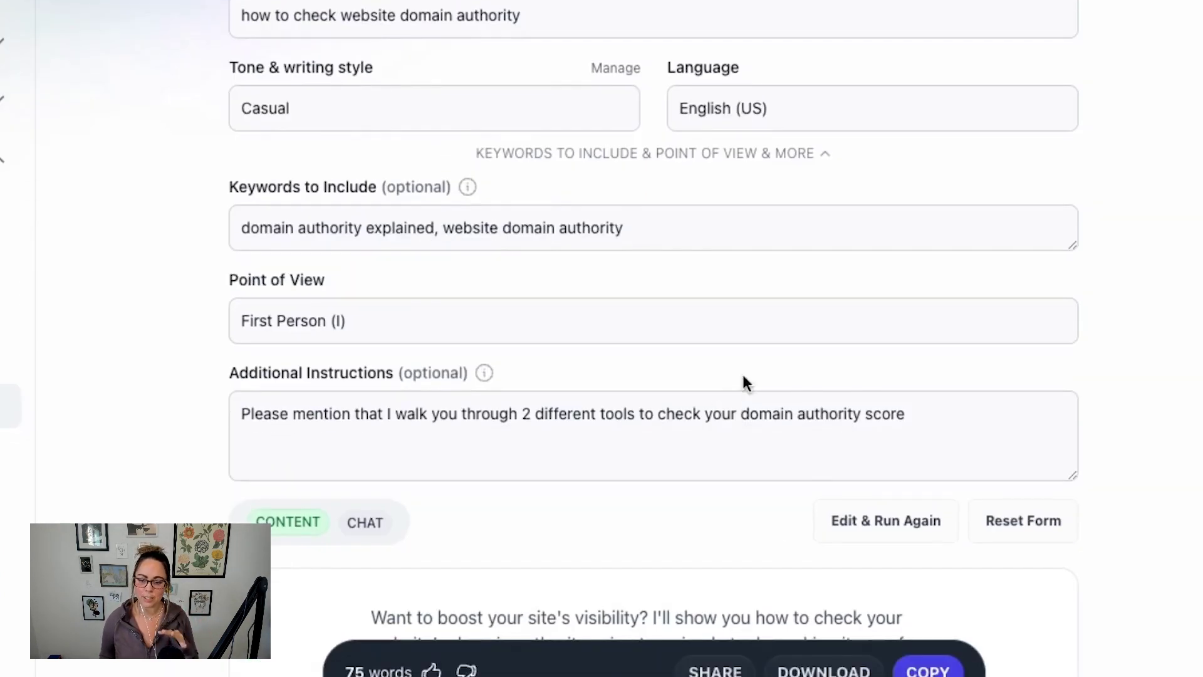
pyautogui.click(854, 534)
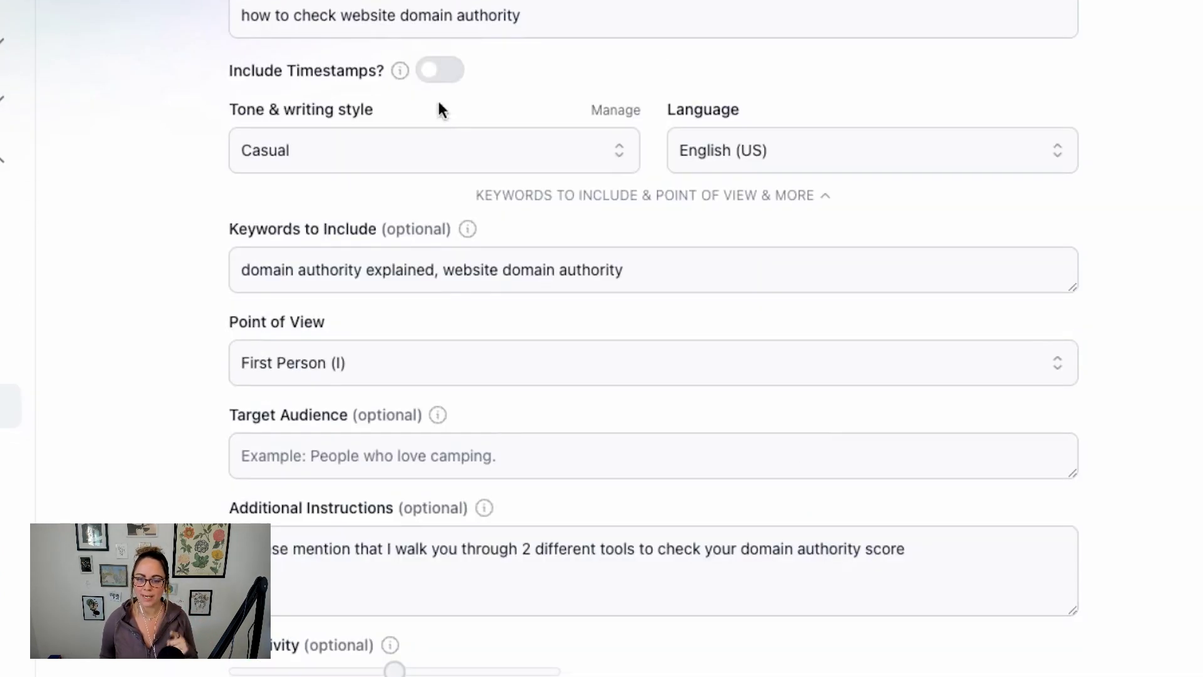
pyautogui.tripleClick(539, 19)
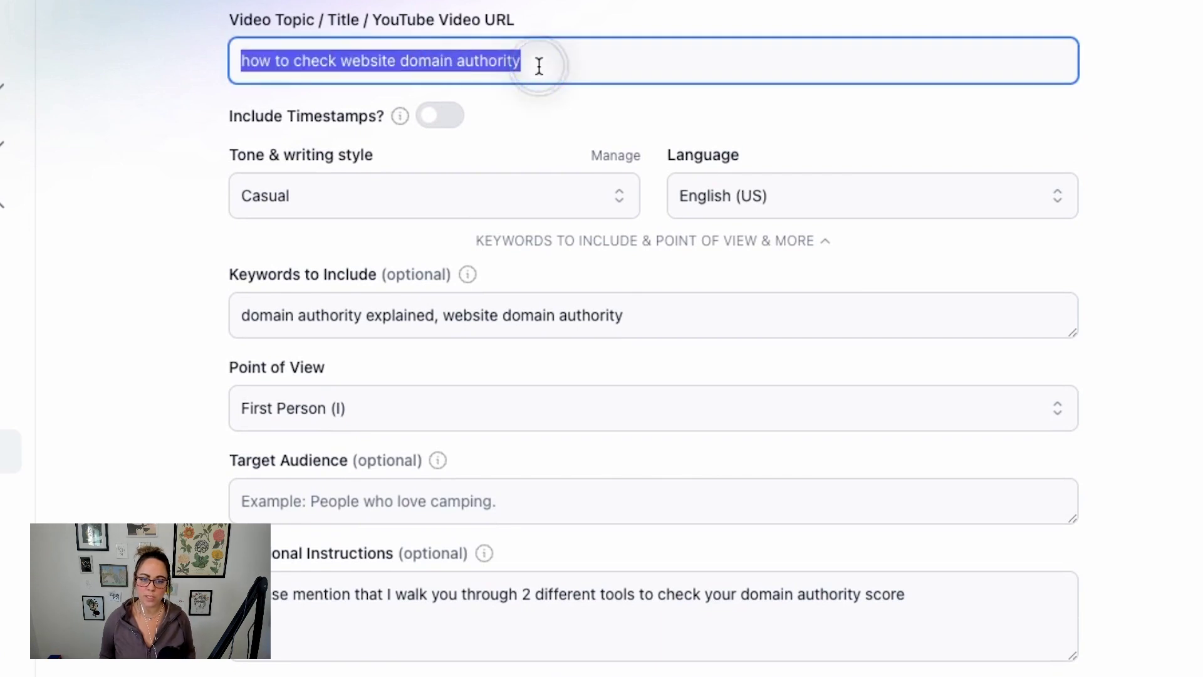
pyautogui.press('BackSpace')
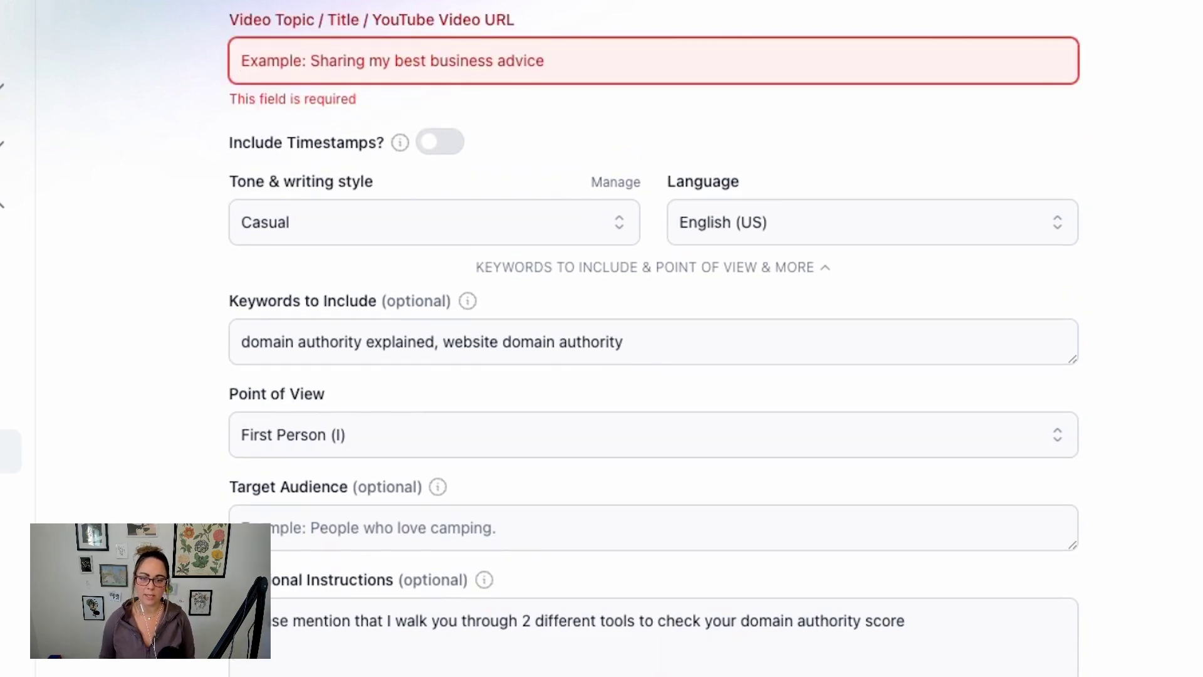
pyautogui.hotkey('ctrl', 'v')
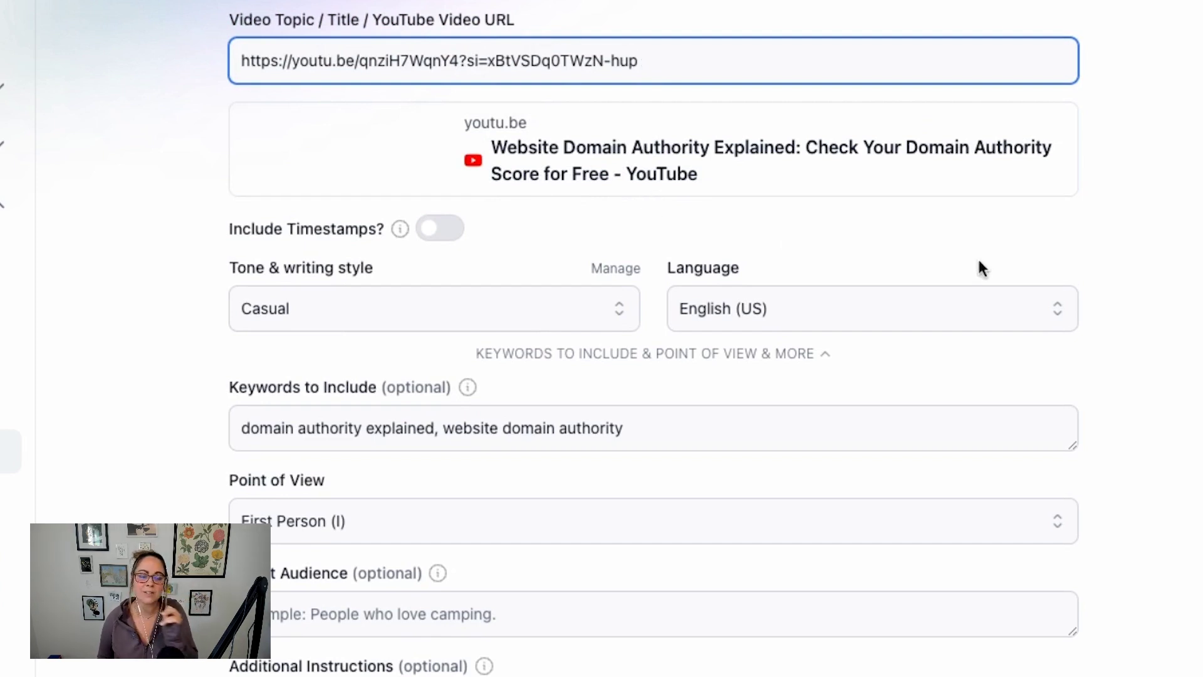
# - Open the most recent entry in Previous Creations
pyautogui.scroll(-1, 1191, 344)
pyautogui.scroll(3, 652, 339)
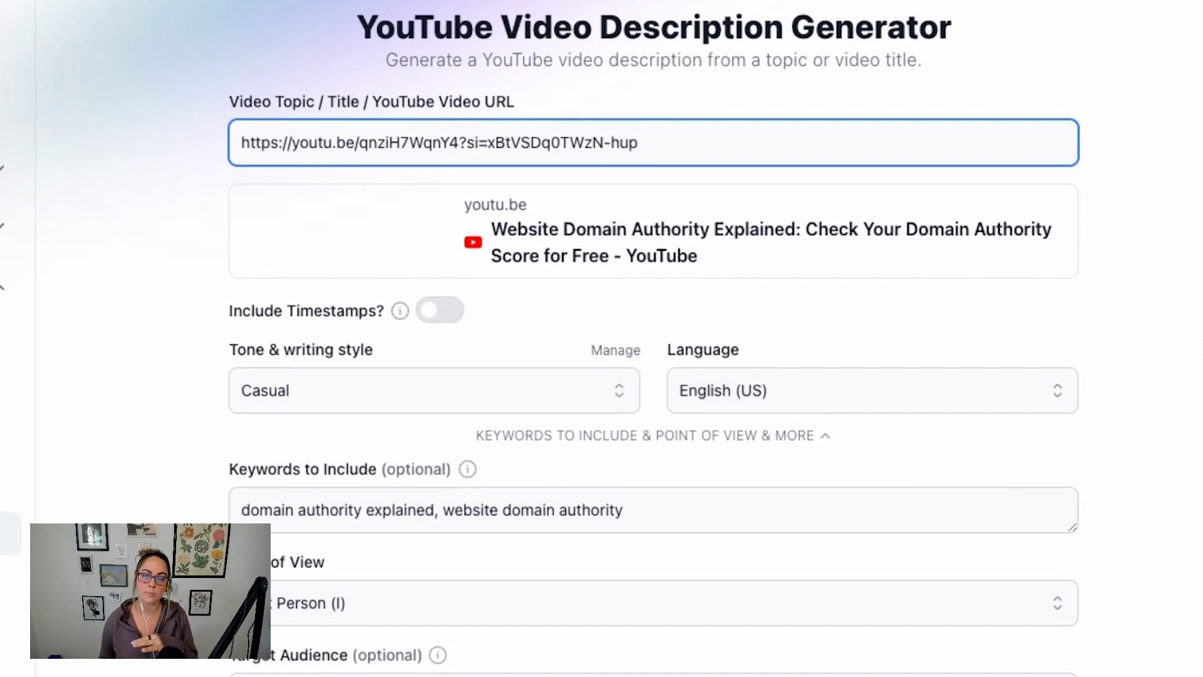
pyautogui.scroll(-4, 652, 339)
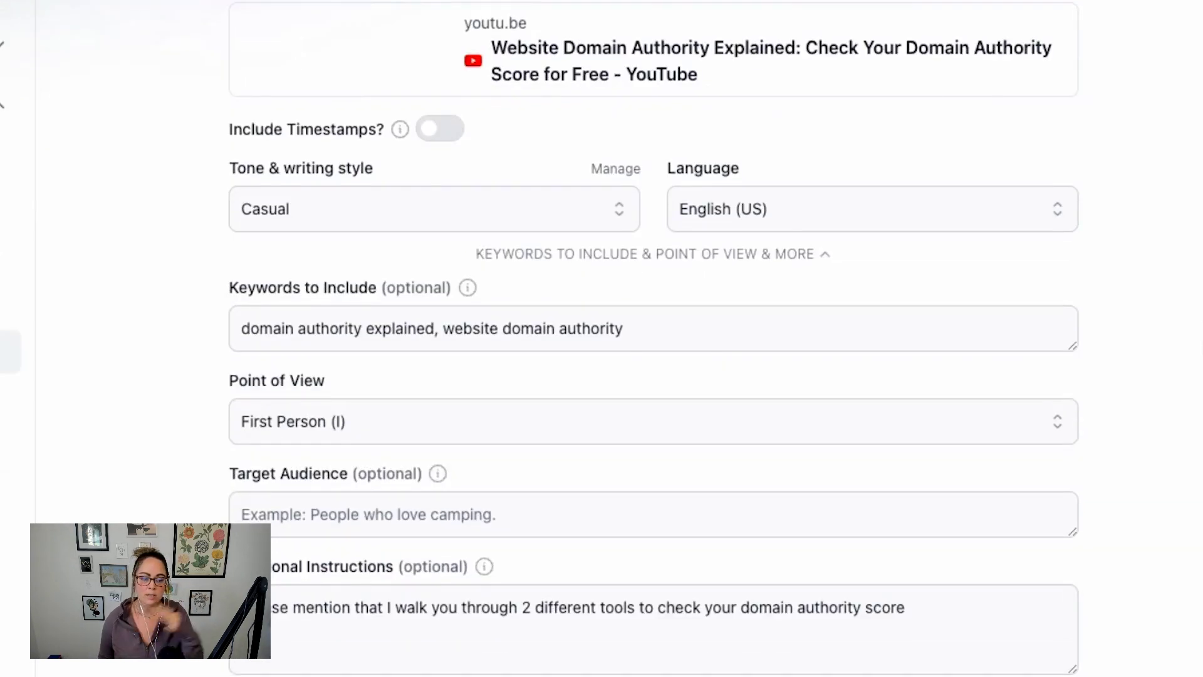
pyautogui.scroll(-6, 651, 338)
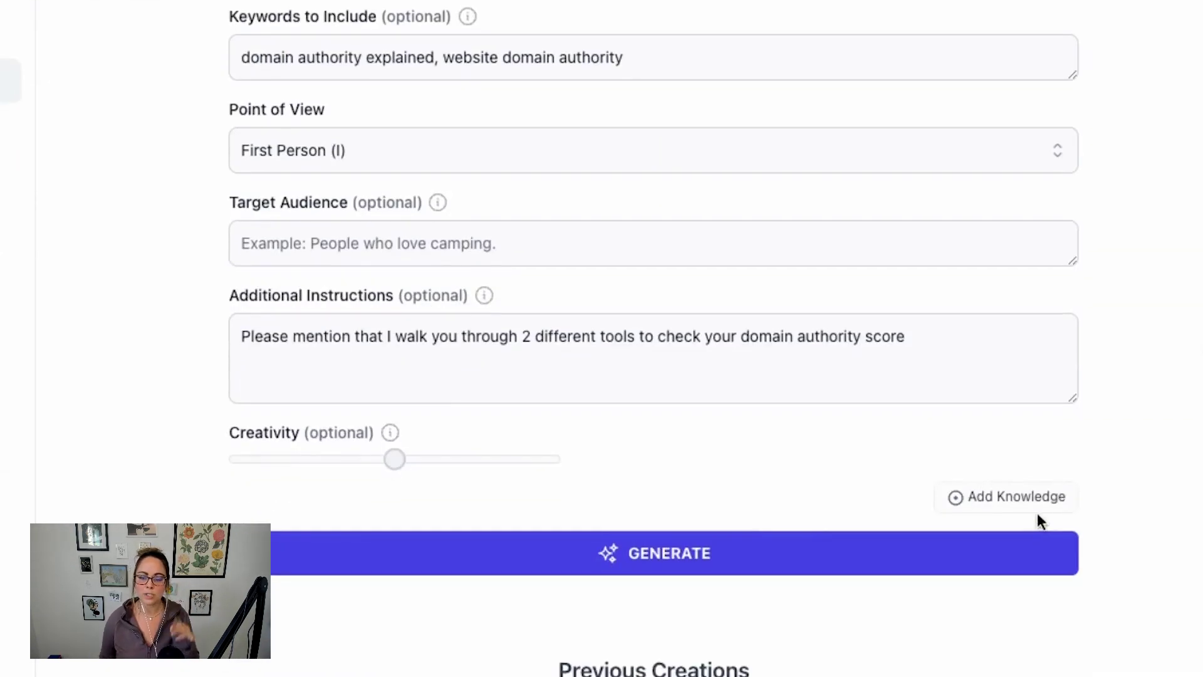
pyautogui.scroll(-6, 1065, 489)
pyautogui.click(1037, 487)
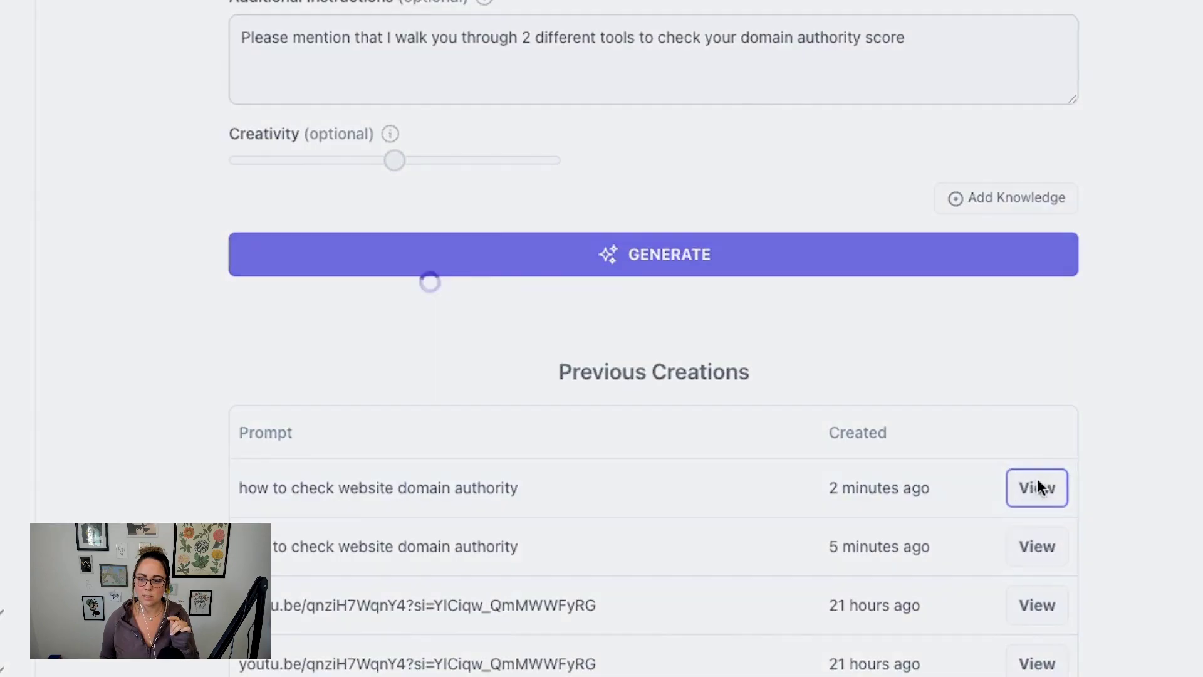
pyautogui.scroll(-8, 1139, 359)
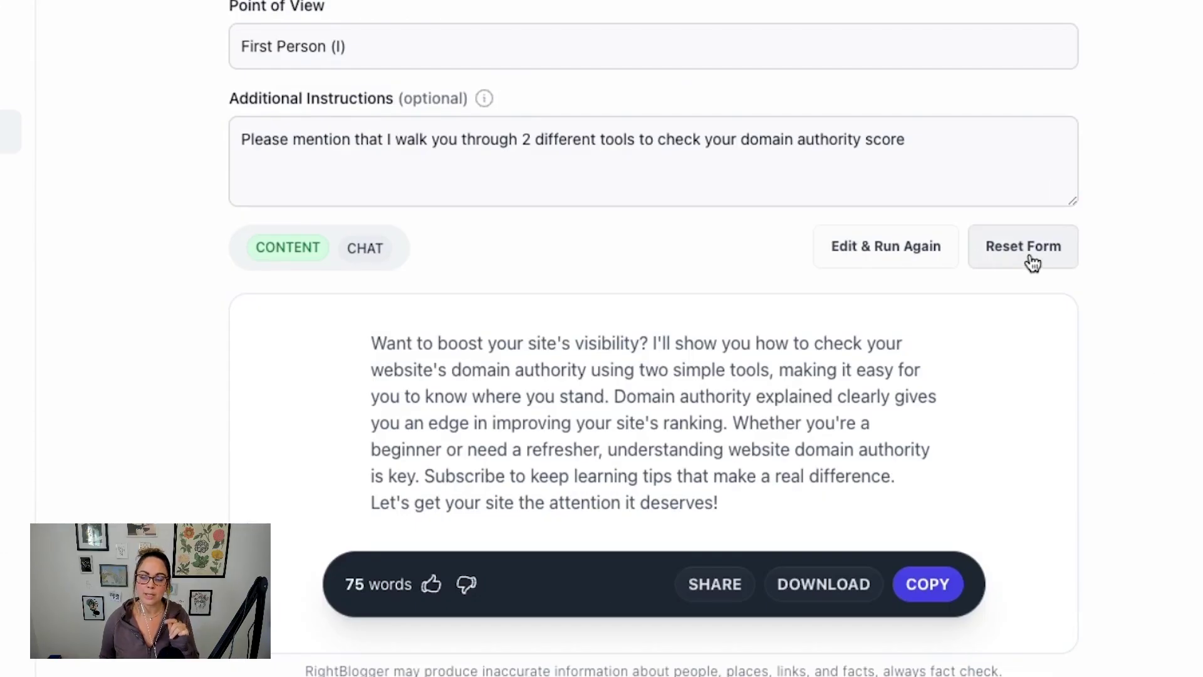
pyautogui.scroll(3, 1028, 261)
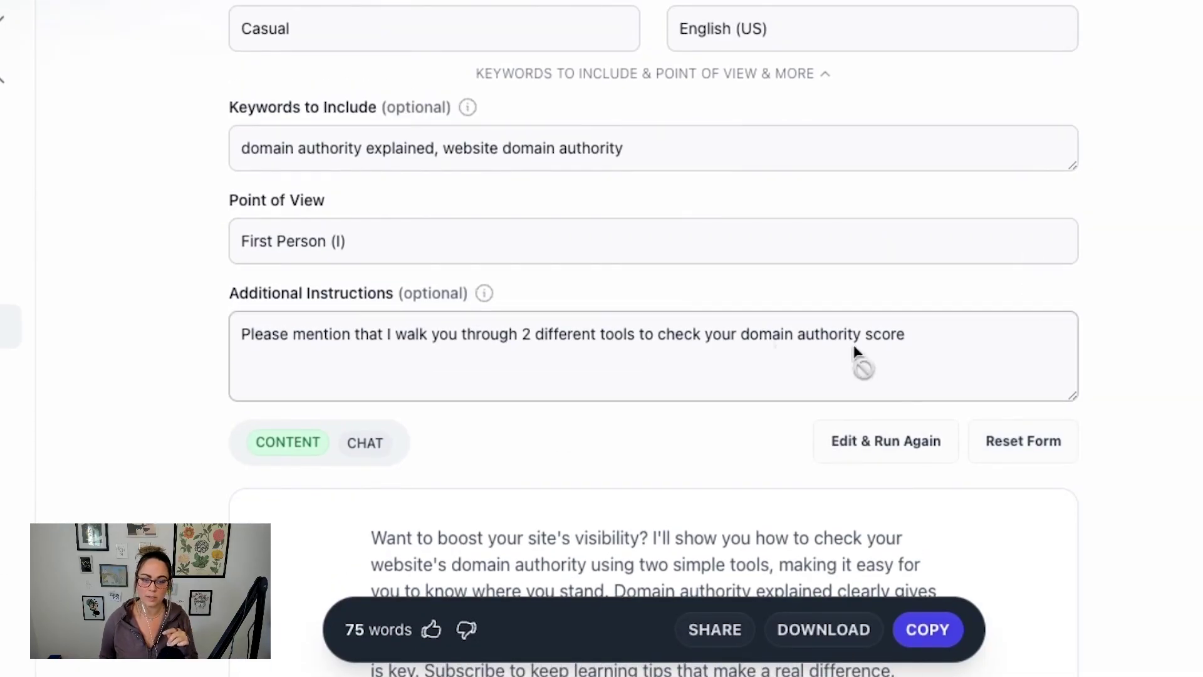
pyautogui.scroll(4, 663, 314)
pyautogui.scroll(-3, 1132, 517)
pyautogui.scroll(-7, 1126, 505)
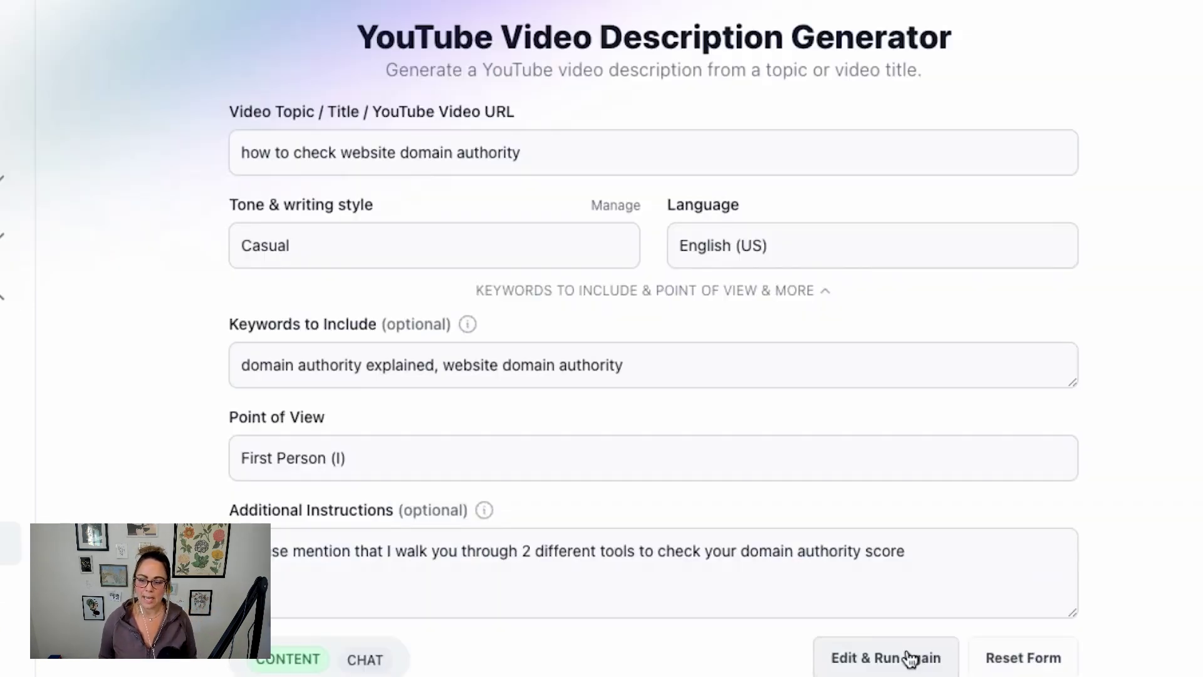
# - Replace the video topic with the youtu.be link and turn Include Timestamps on
pyautogui.click(906, 651)
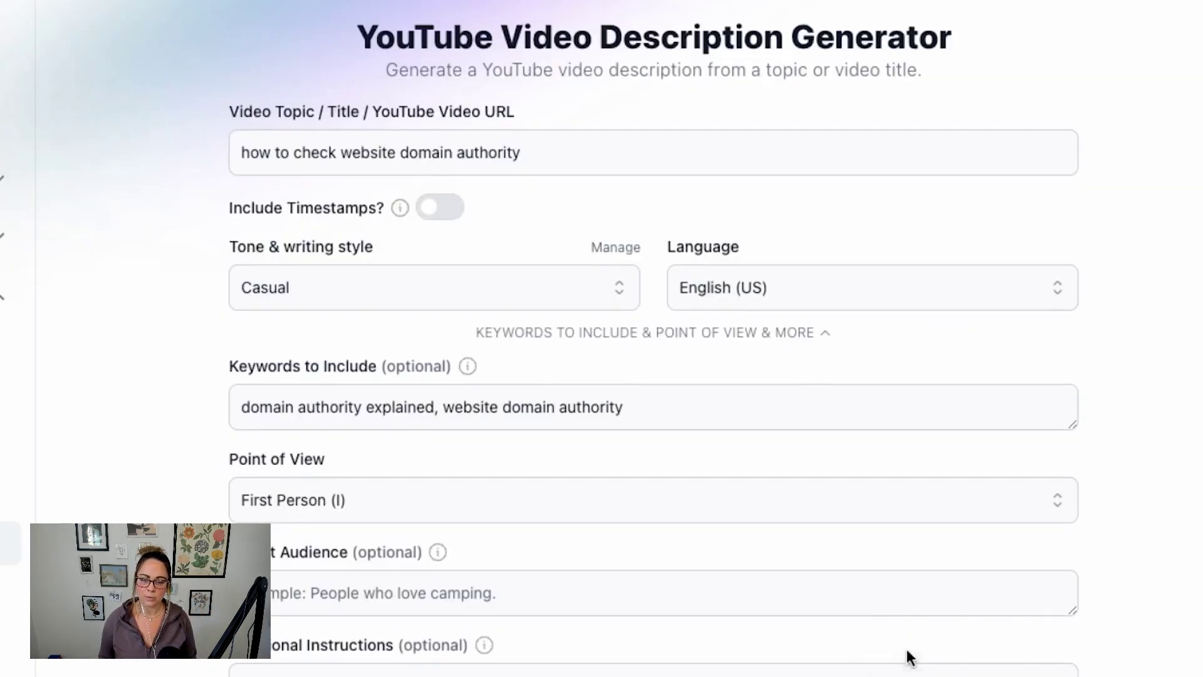
pyautogui.tripleClick(432, 157)
pyautogui.press('BackSpace')
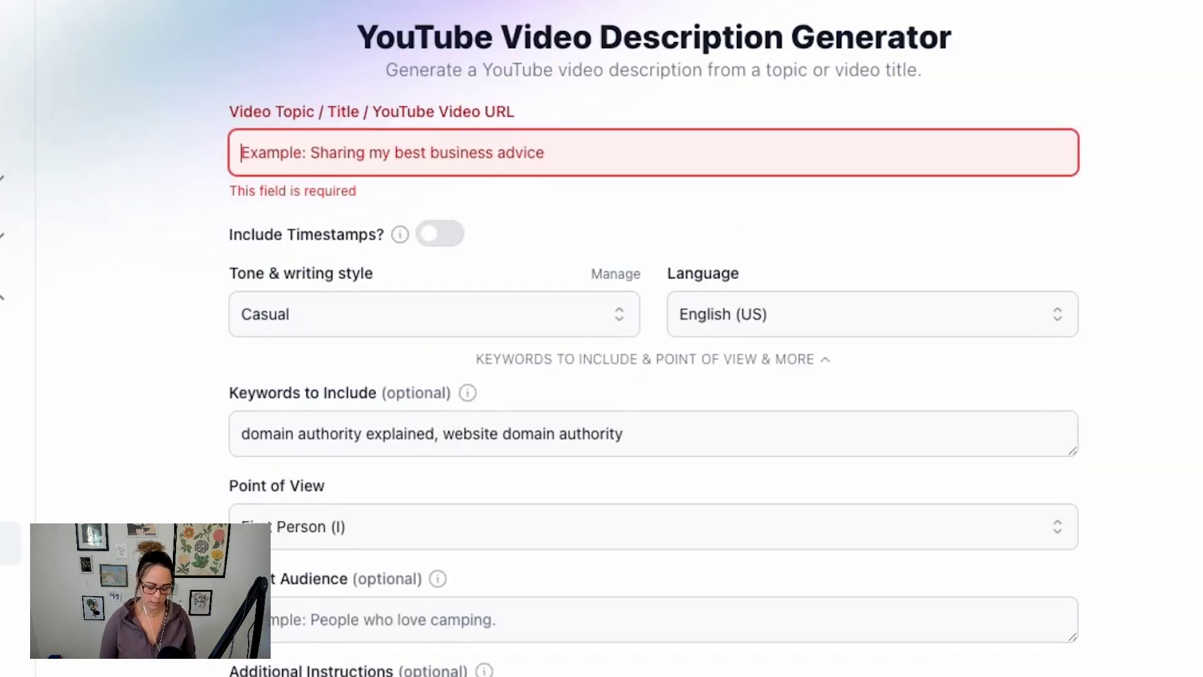
pyautogui.write('https://youtu.be/qnziH7WqnY4?si=xBtVSDq0TWzN-hup')
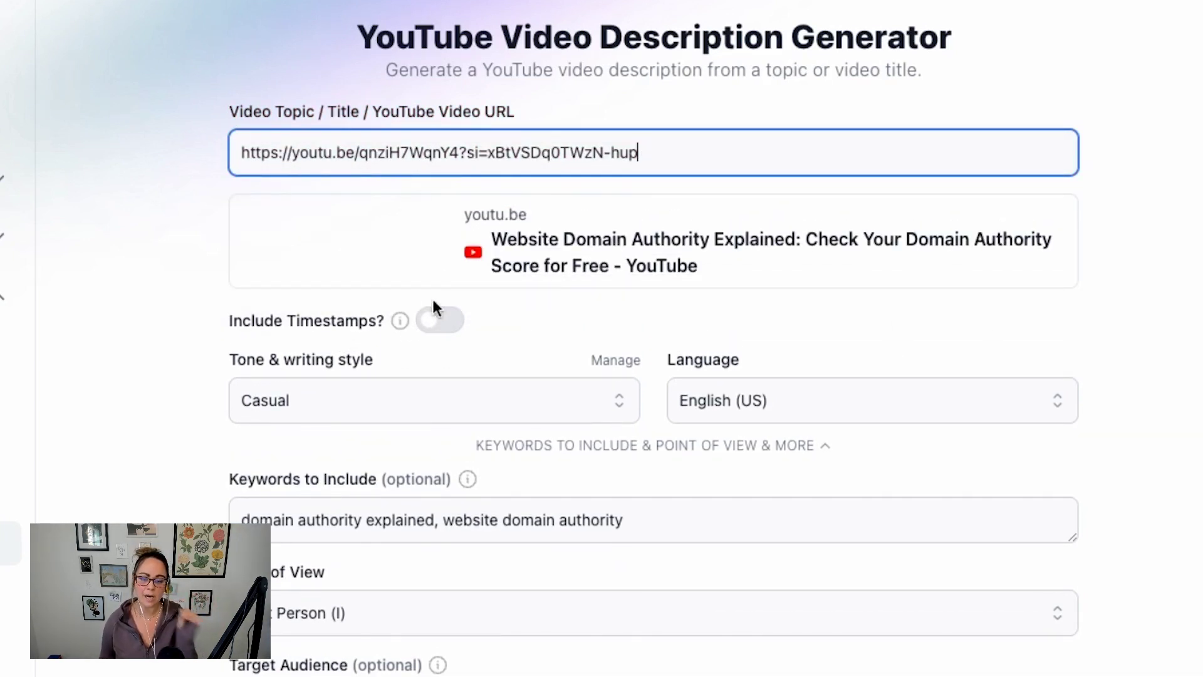
pyautogui.click(433, 322)
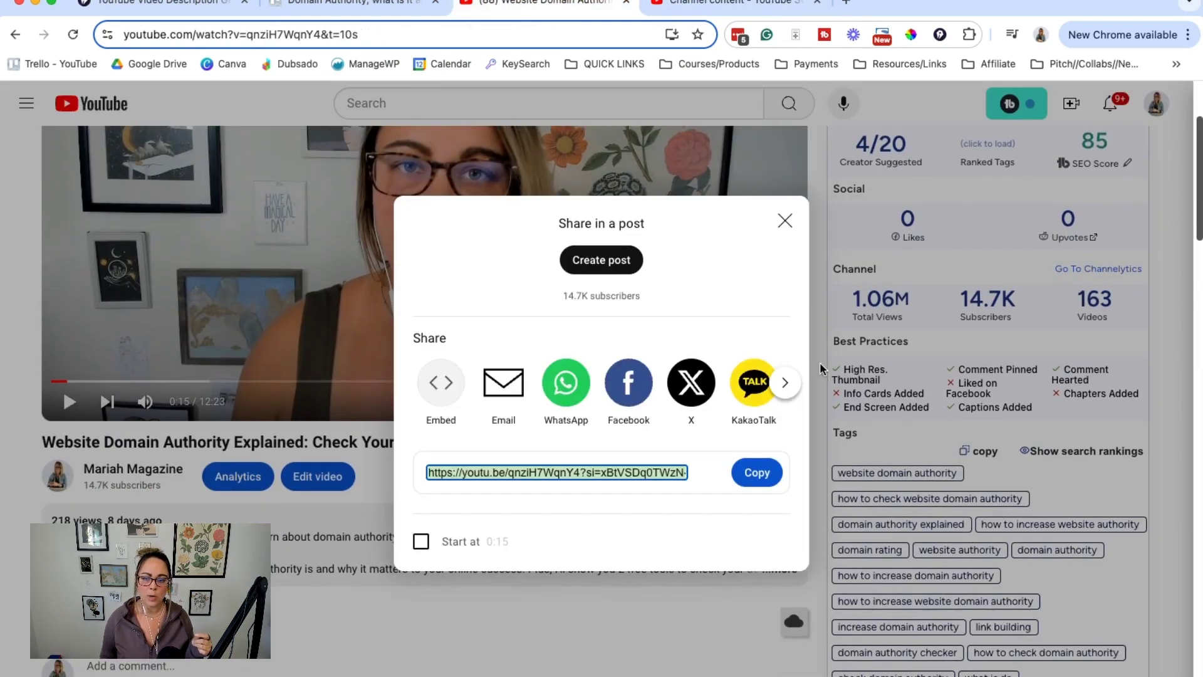
pyautogui.click(785, 221)
pyautogui.scroll(-3, 573, 383)
pyautogui.scroll(-2, 574, 383)
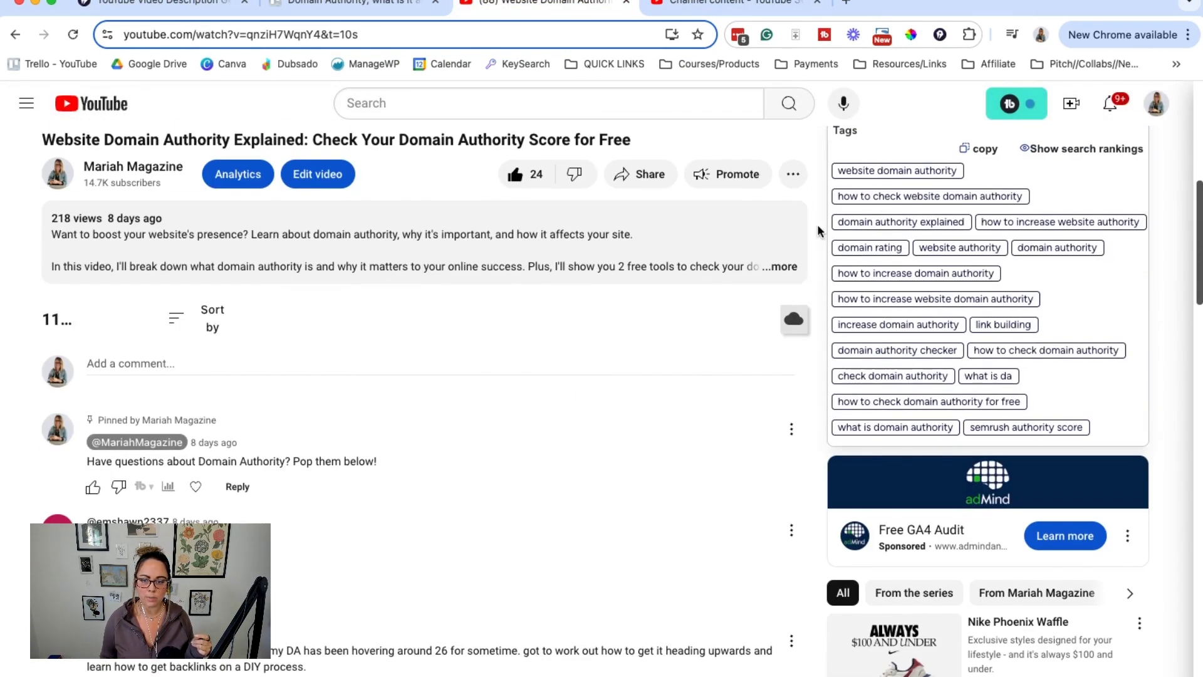
pyautogui.click(783, 266)
pyautogui.scroll(-2, 578, 311)
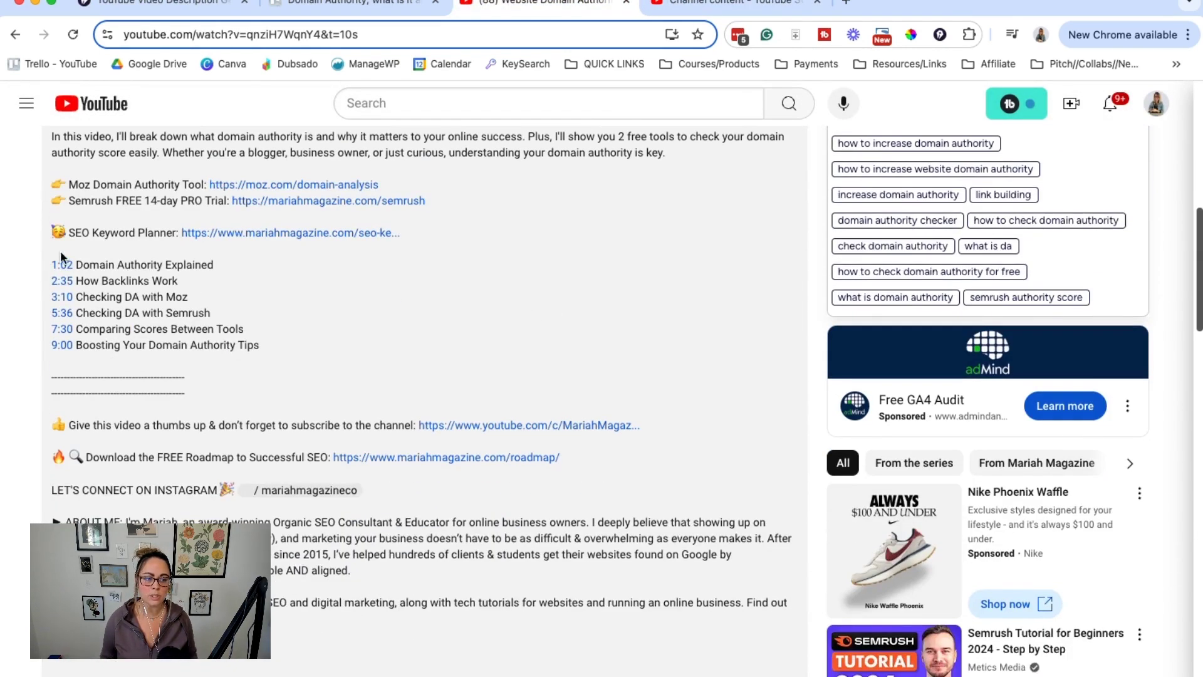
pyautogui.moveTo(262, 346); pyautogui.dragTo(65, 268)
pyautogui.scroll(1, 482, 355)
pyautogui.scroll(1, 584, 293)
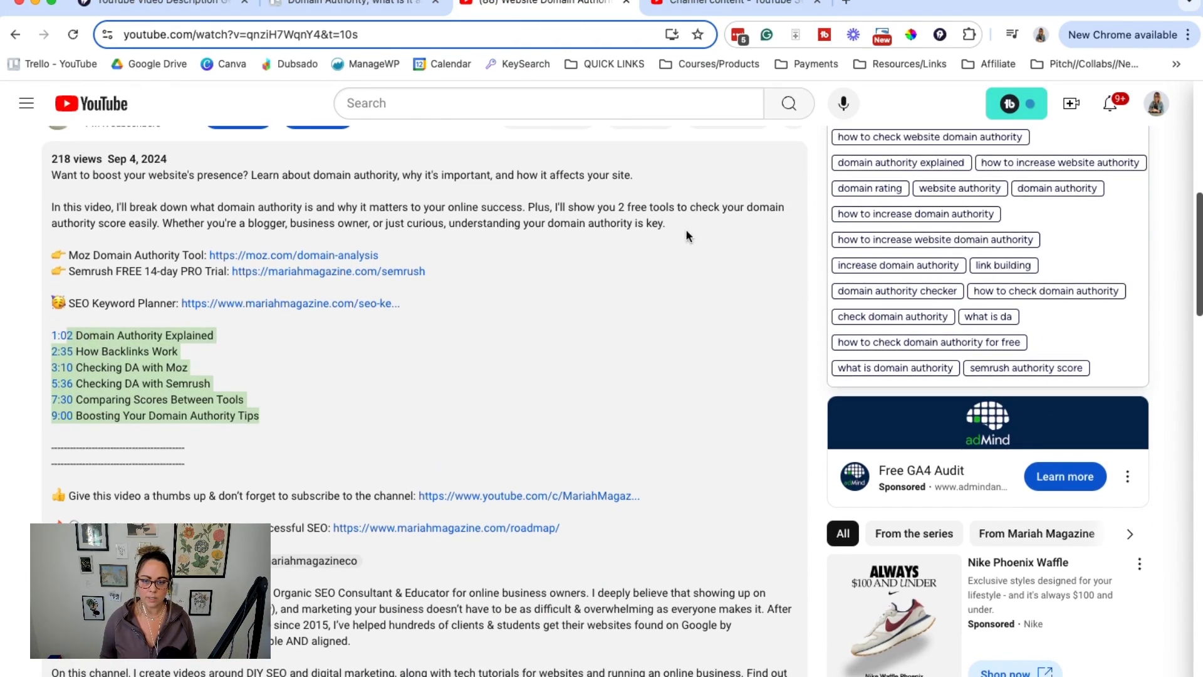
pyautogui.moveTo(686, 235); pyautogui.dragTo(59, 107)
pyautogui.moveTo(462, 300); pyautogui.dragTo(46, 255)
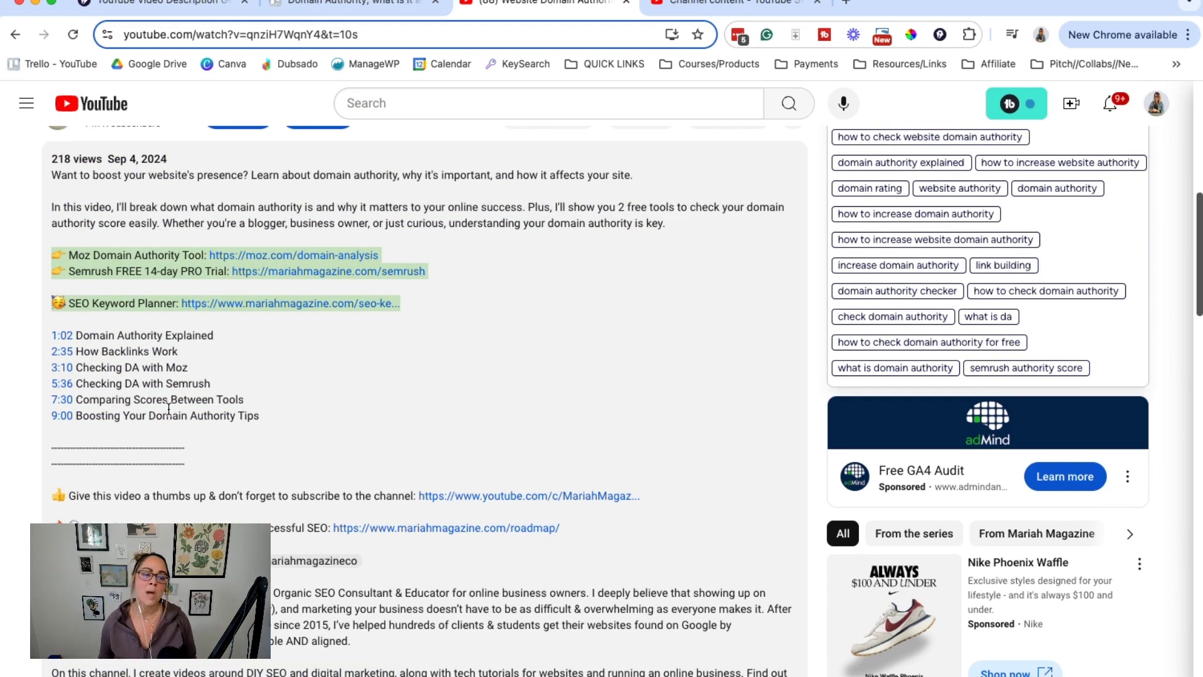
pyautogui.scroll(1, 103, 411)
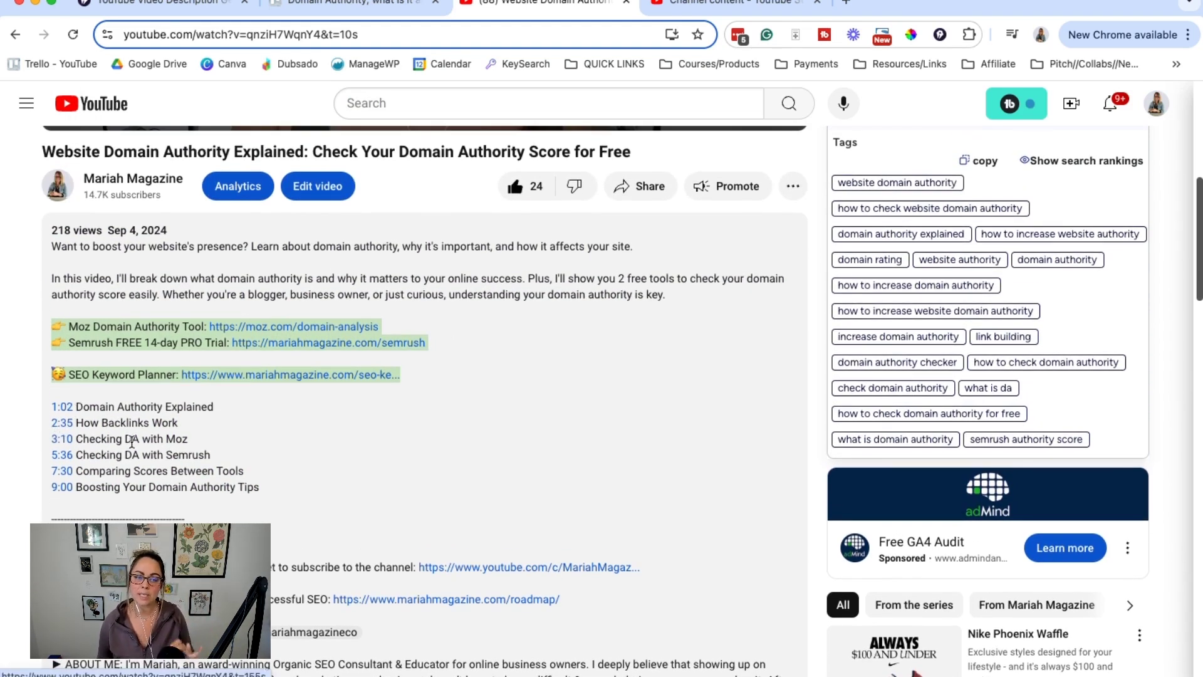
pyautogui.scroll(1, 82, 432)
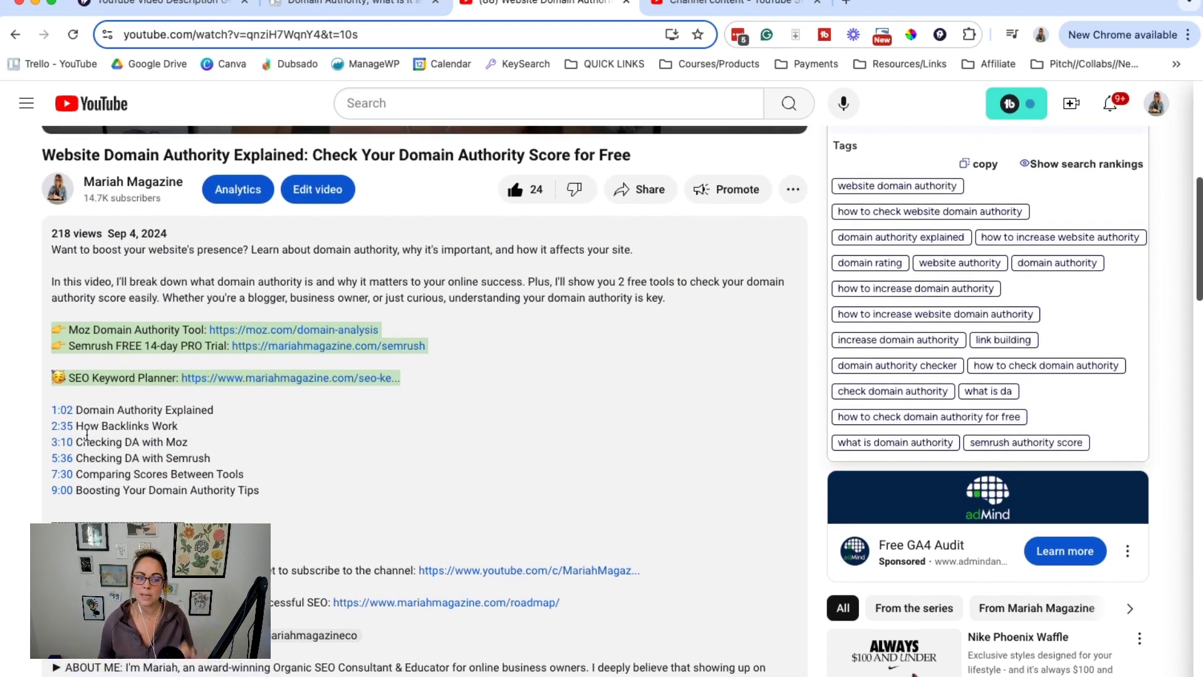
# - Back in RightBlogger, delete 'explained' from the first keyword, leaving 'domain authority'
pyautogui.click(169, 3)
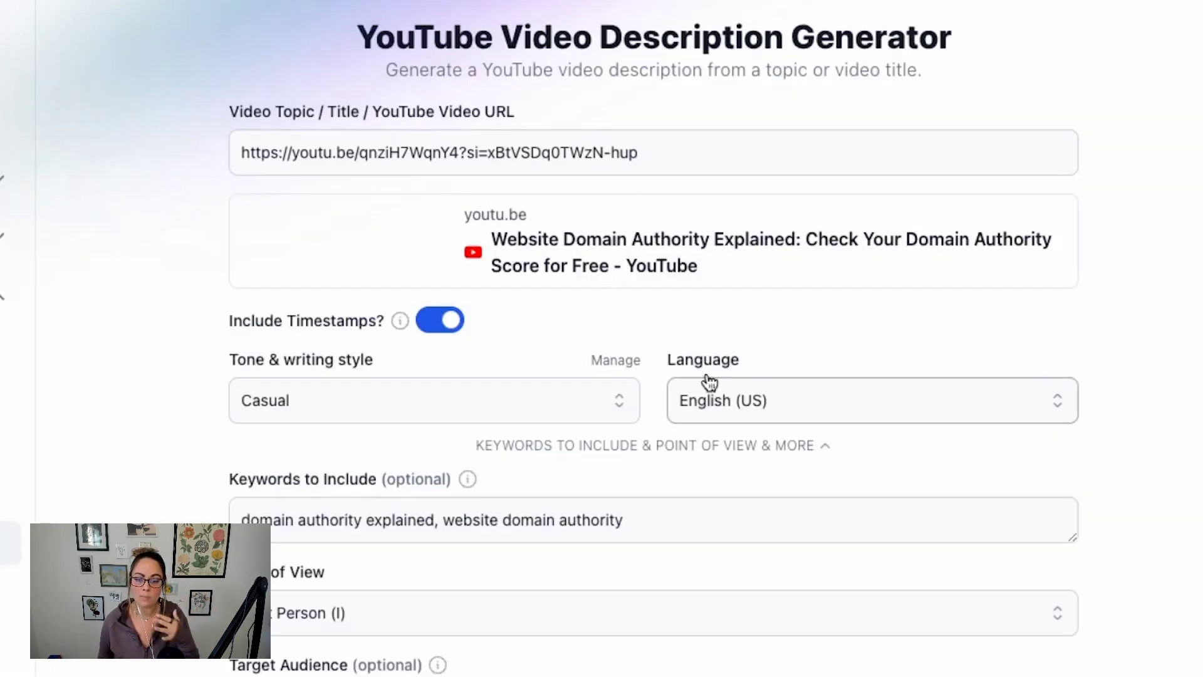
pyautogui.scroll(-2, 640, 351)
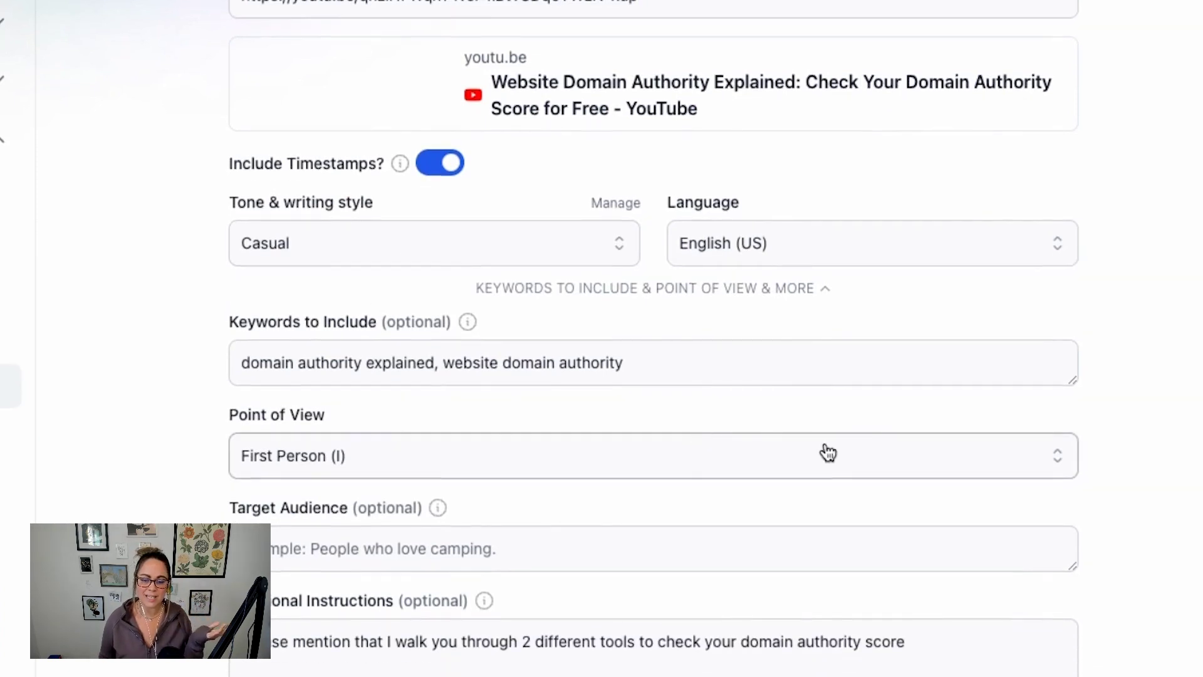
pyautogui.click(416, 357)
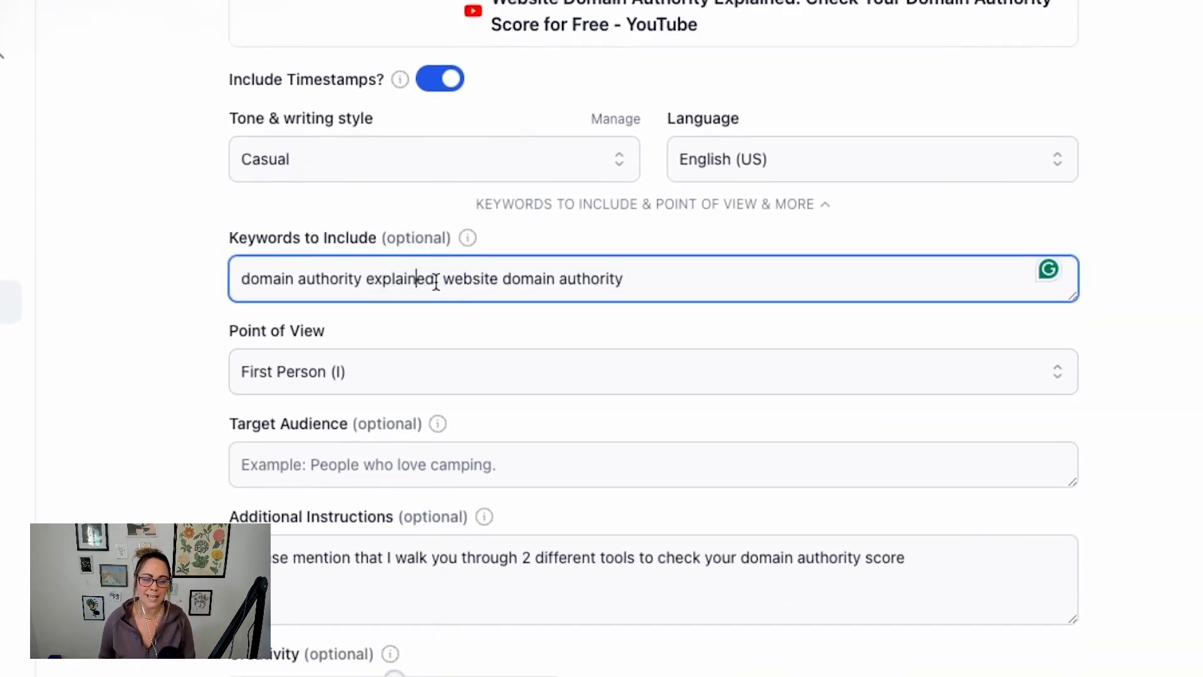
pyautogui.moveTo(434, 280); pyautogui.dragTo(363, 280)
pyautogui.press('BackSpace')
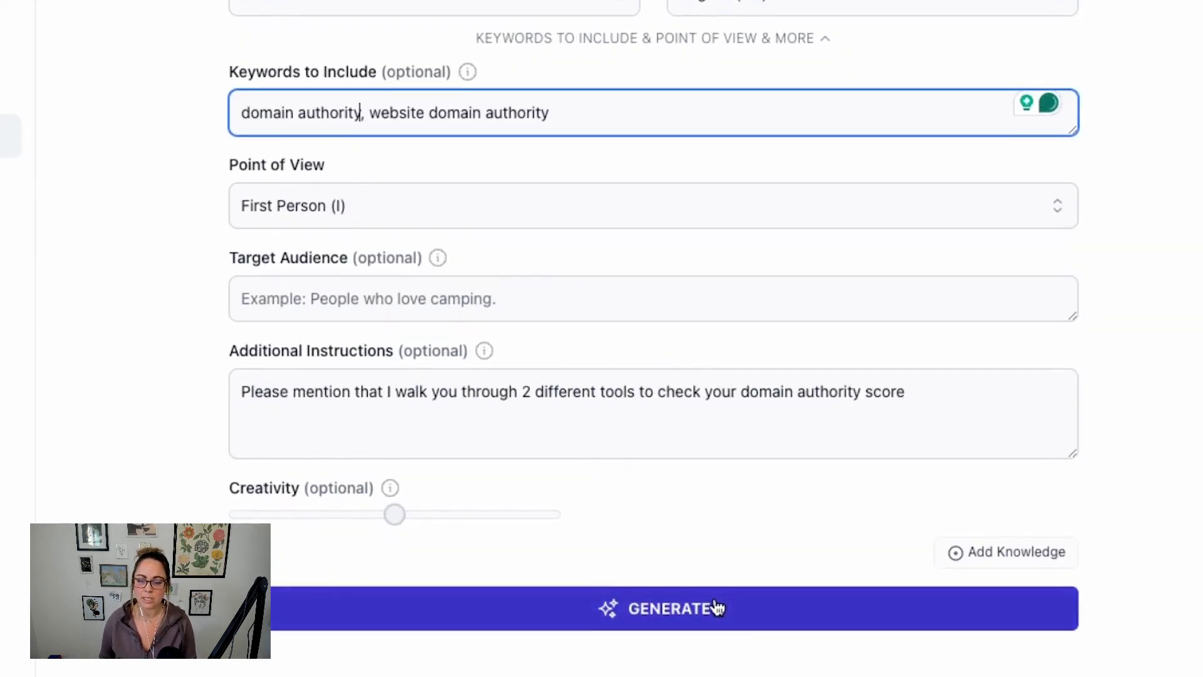
# - Generate the new 198-word description with chapter timestamps from 0:00 Intro
pyautogui.click(718, 606)
pyautogui.click(549, 315)
pyautogui.click(363, 186)
pyautogui.scroll(3, 537, 274)
pyautogui.scroll(4, 564, 446)
# - Read through the 198-word description, highlighting its opening paragraph
pyautogui.scroll(-7, 591, 461)
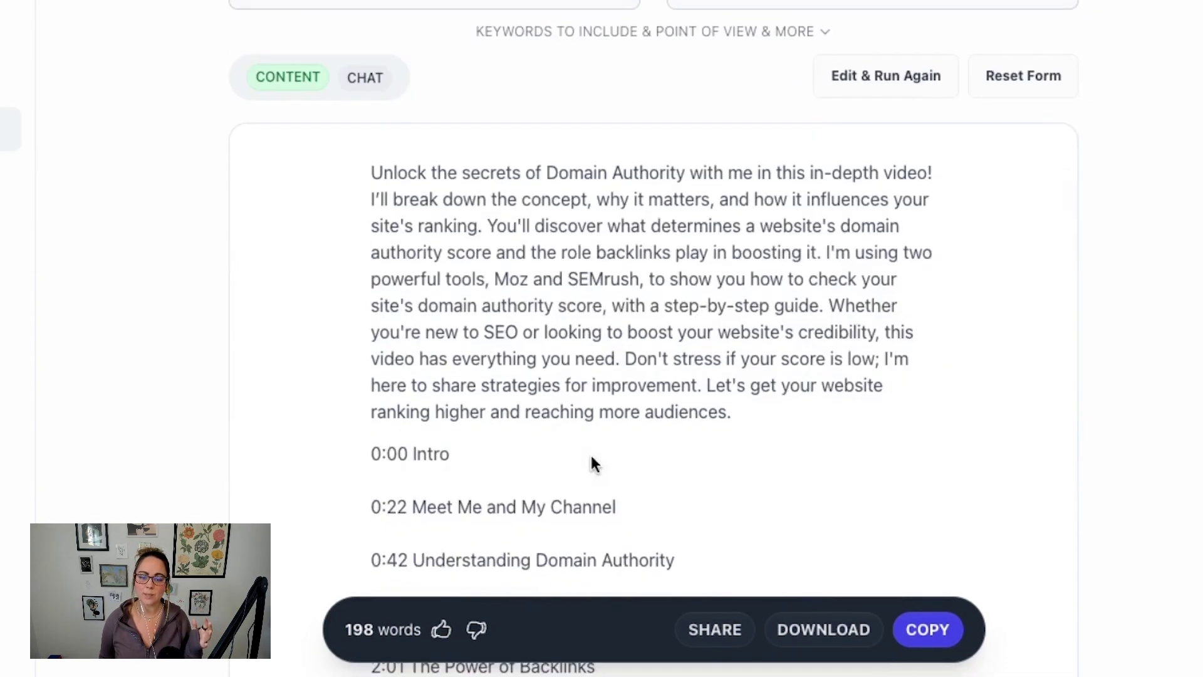
pyautogui.scroll(5, 611, 251)
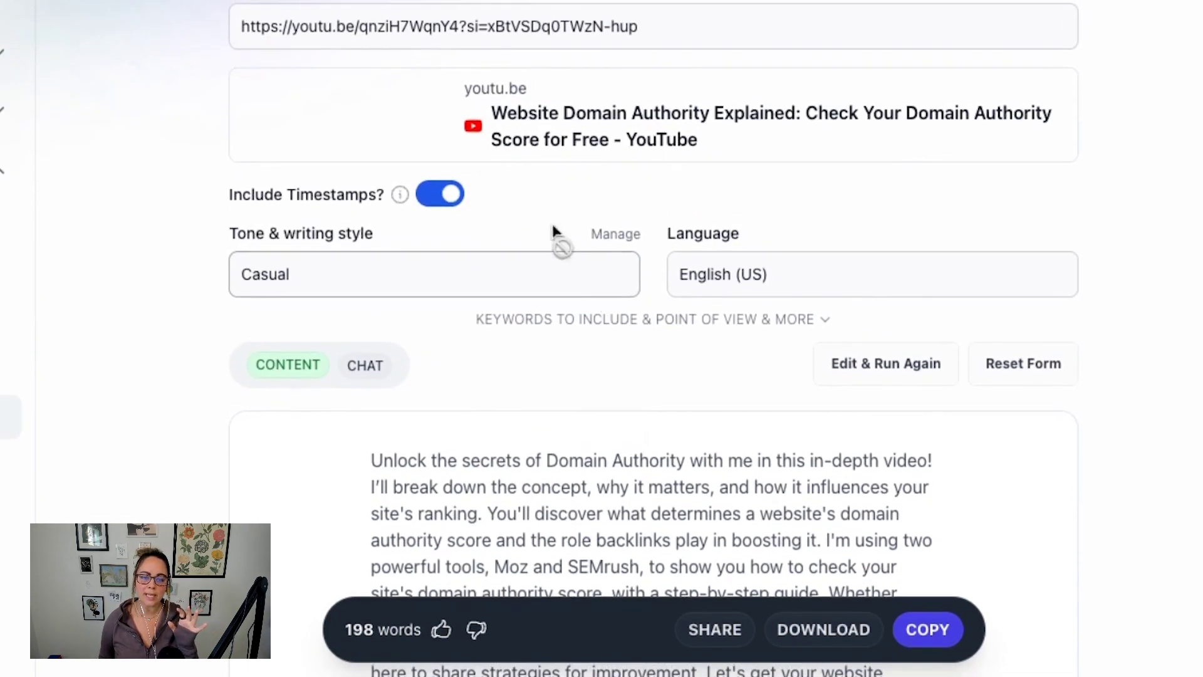
pyautogui.scroll(1, 603, 383)
pyautogui.scroll(-4, 603, 382)
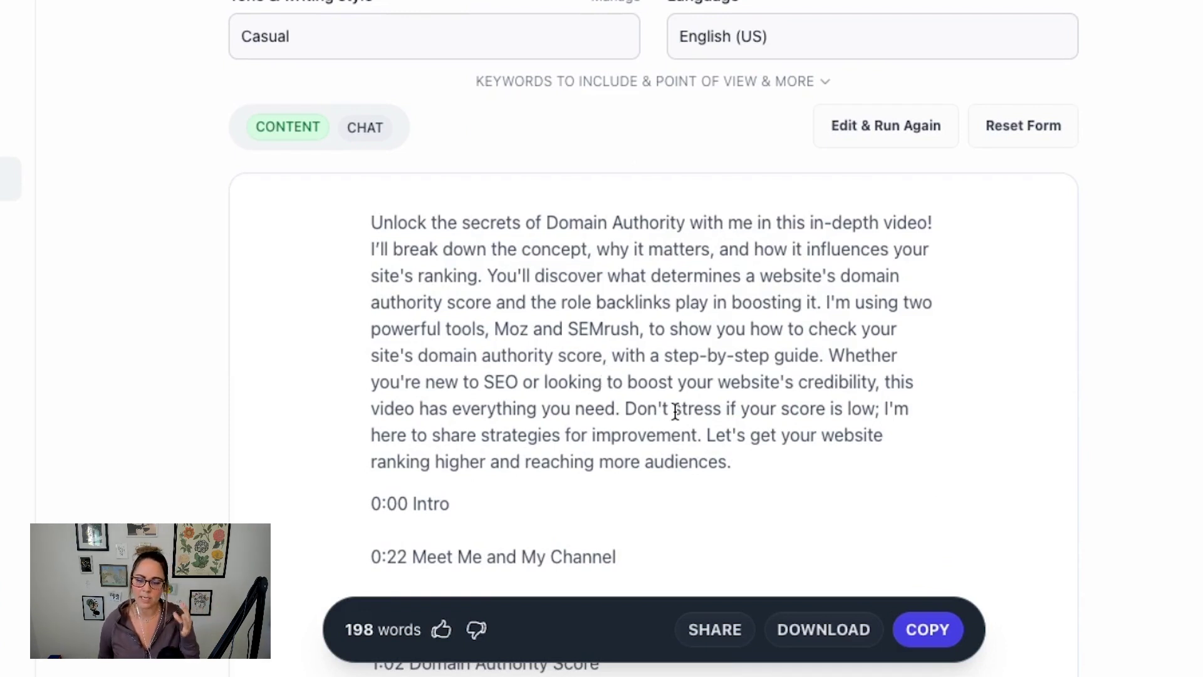
pyautogui.moveTo(743, 462); pyautogui.dragTo(325, 235)
pyautogui.scroll(1, 534, 315)
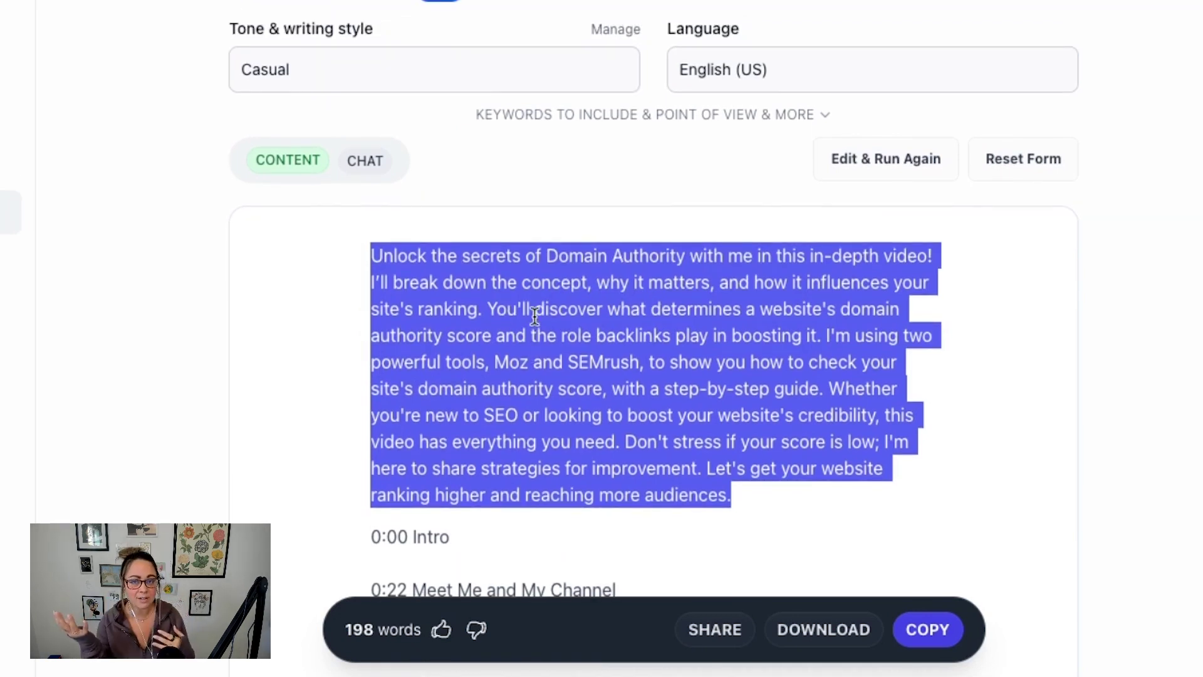
pyautogui.scroll(5, 535, 315)
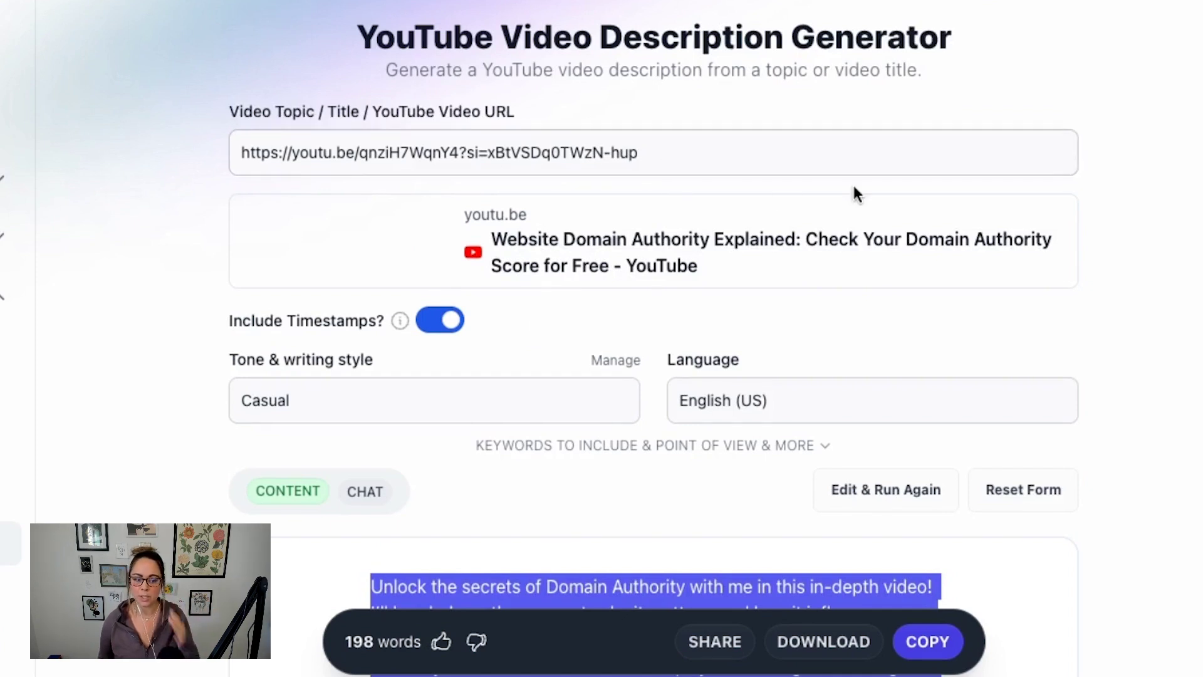
pyautogui.scroll(-1, 854, 193)
pyautogui.scroll(-5, 1158, 316)
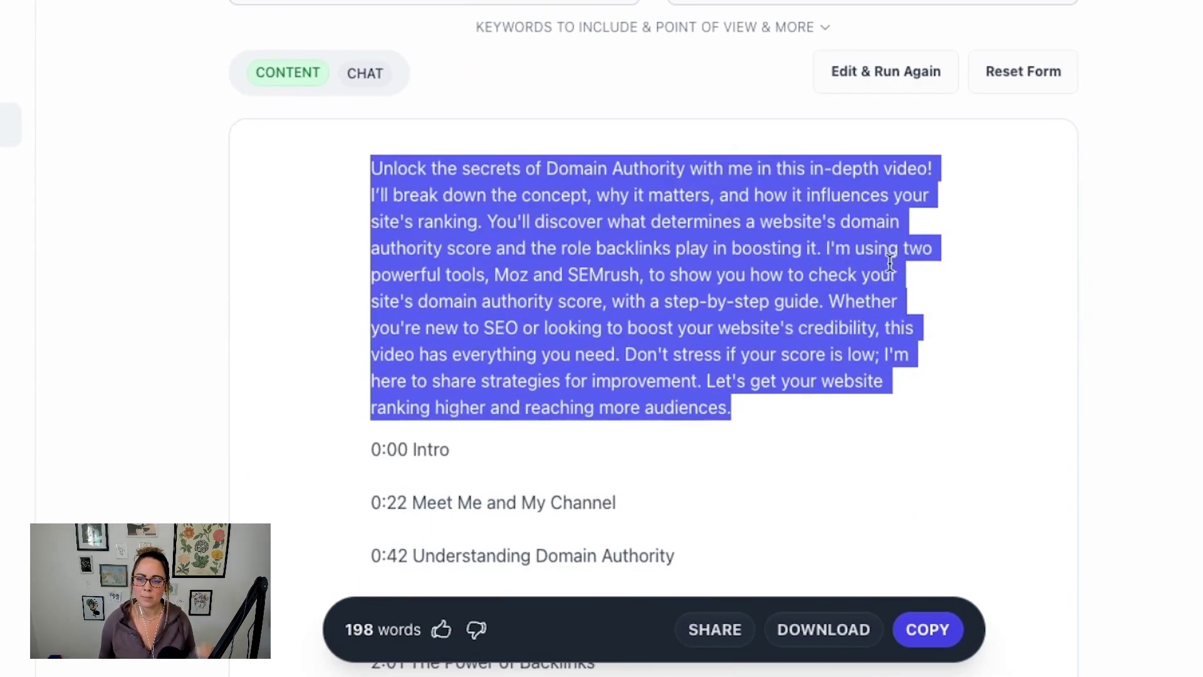
pyautogui.click(890, 263)
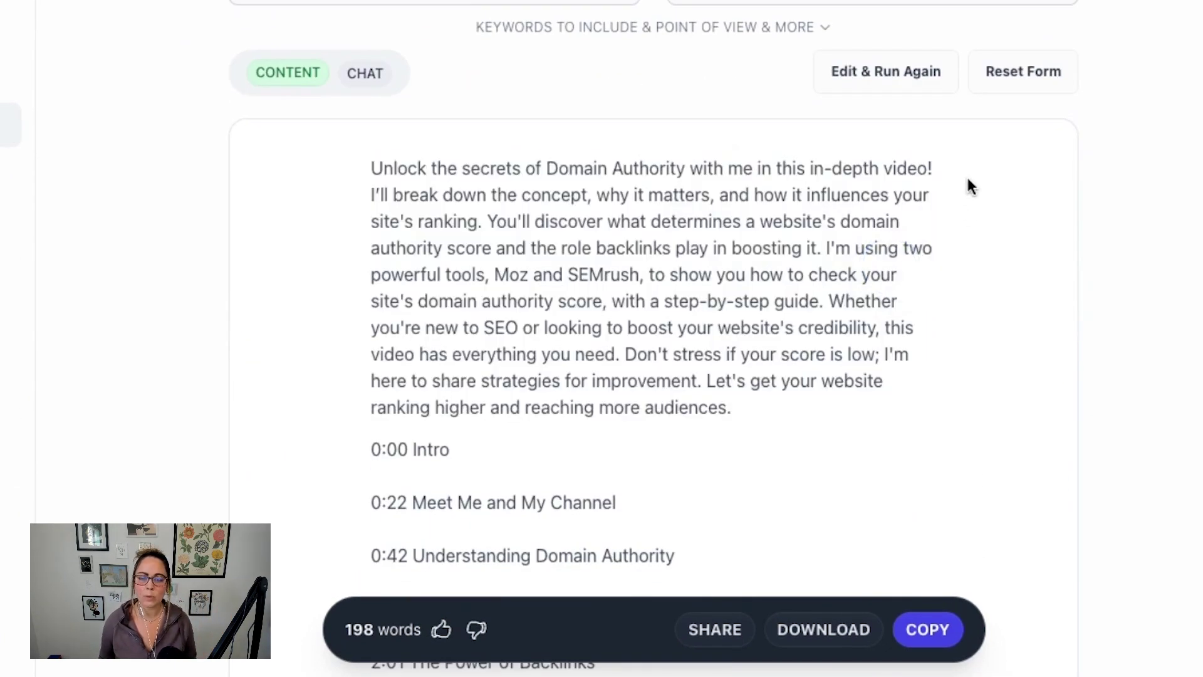
# - Copy the description with its 0:00 to 10:23 chapter timestamps
pyautogui.moveTo(963, 181); pyautogui.dragTo(354, 171)
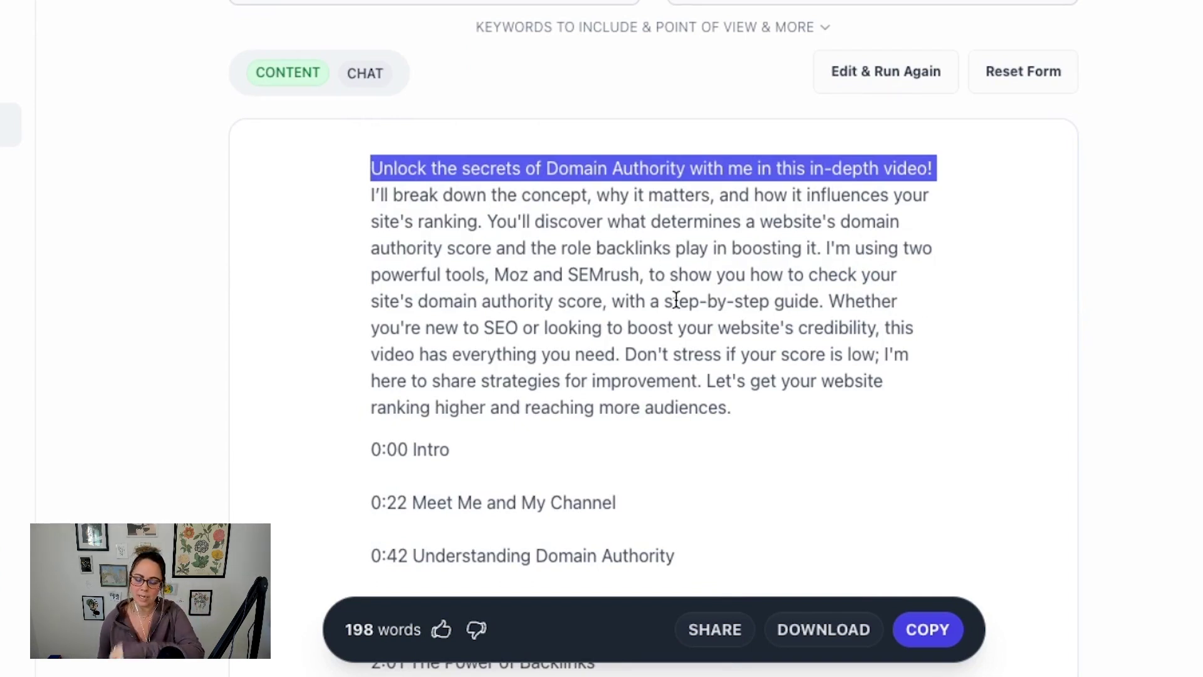
pyautogui.scroll(-3, 676, 300)
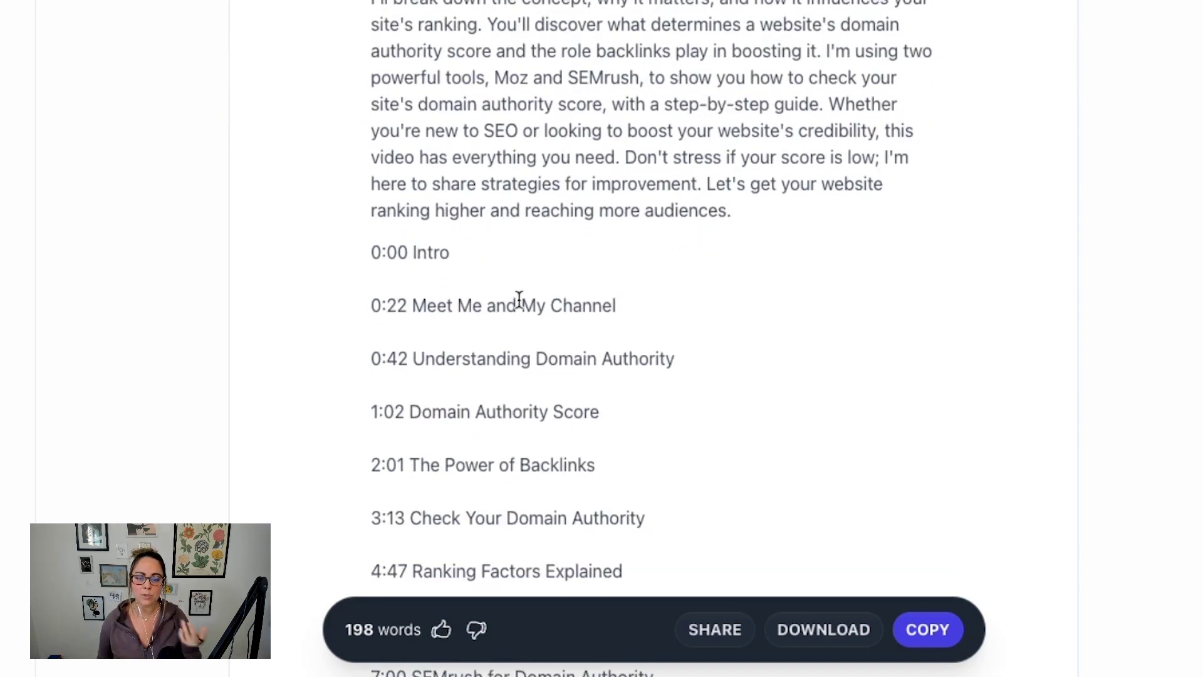
pyautogui.moveTo(378, 255); pyautogui.dragTo(650, 421)
pyautogui.scroll(-6, 650, 422)
pyautogui.scroll(3, 566, 81)
pyautogui.click(529, 9)
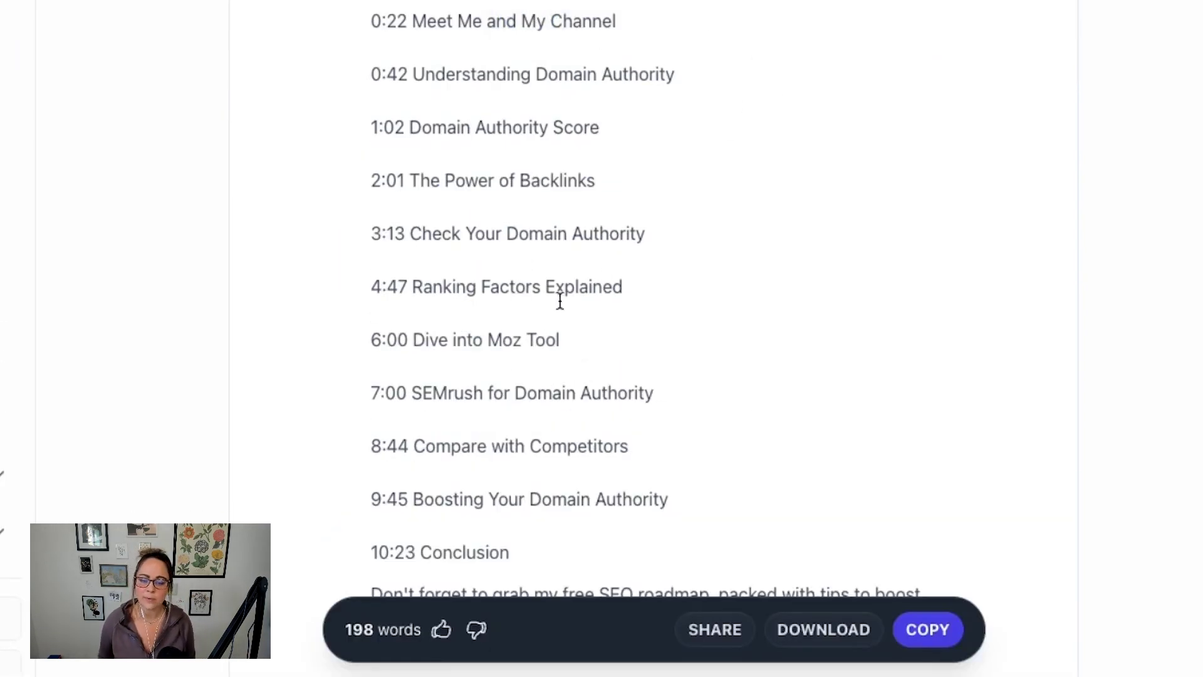
pyautogui.click(930, 630)
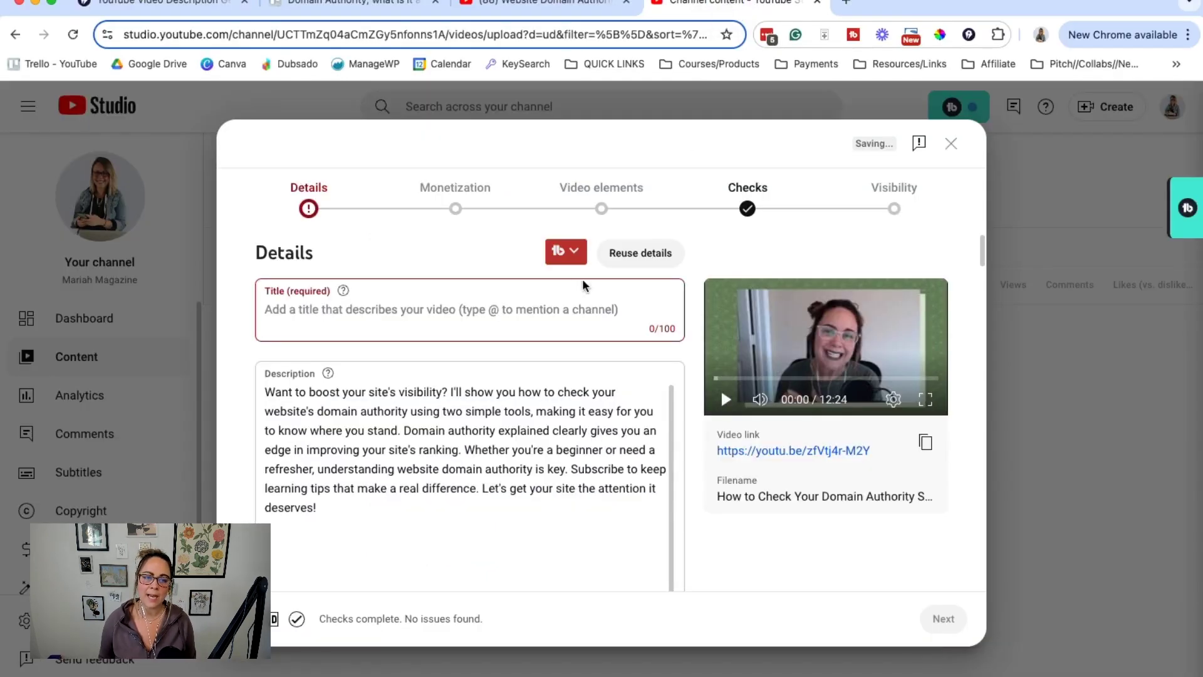
pyautogui.click(564, 7)
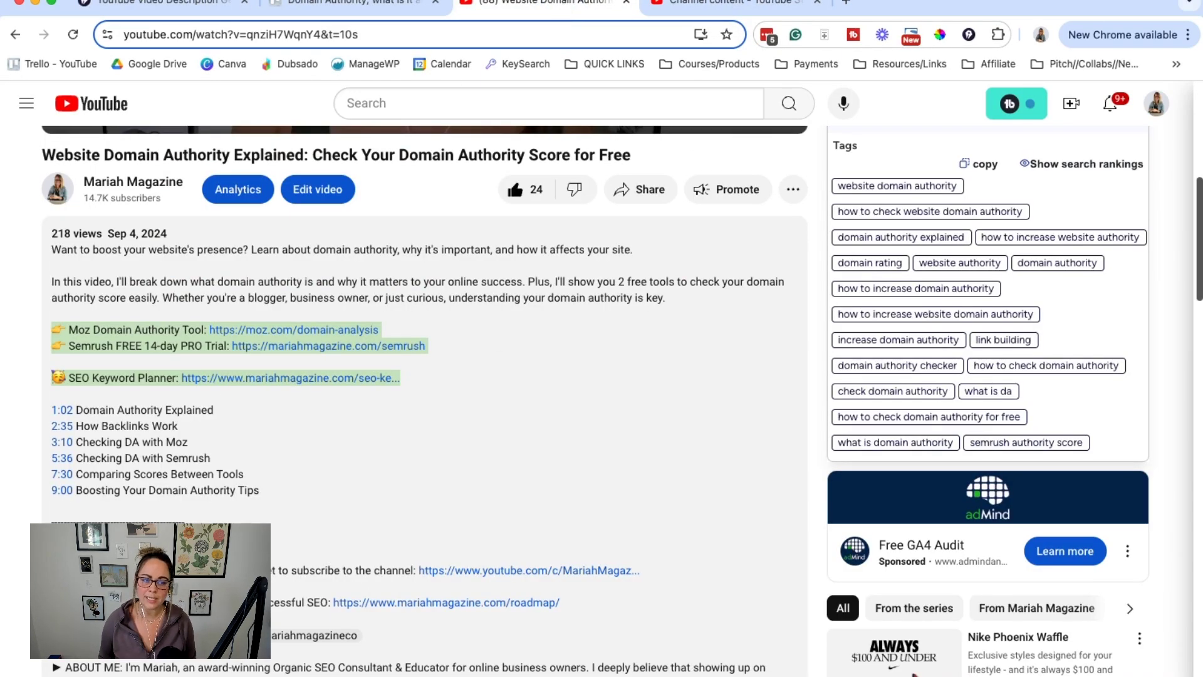
pyautogui.scroll(1, 506, 439)
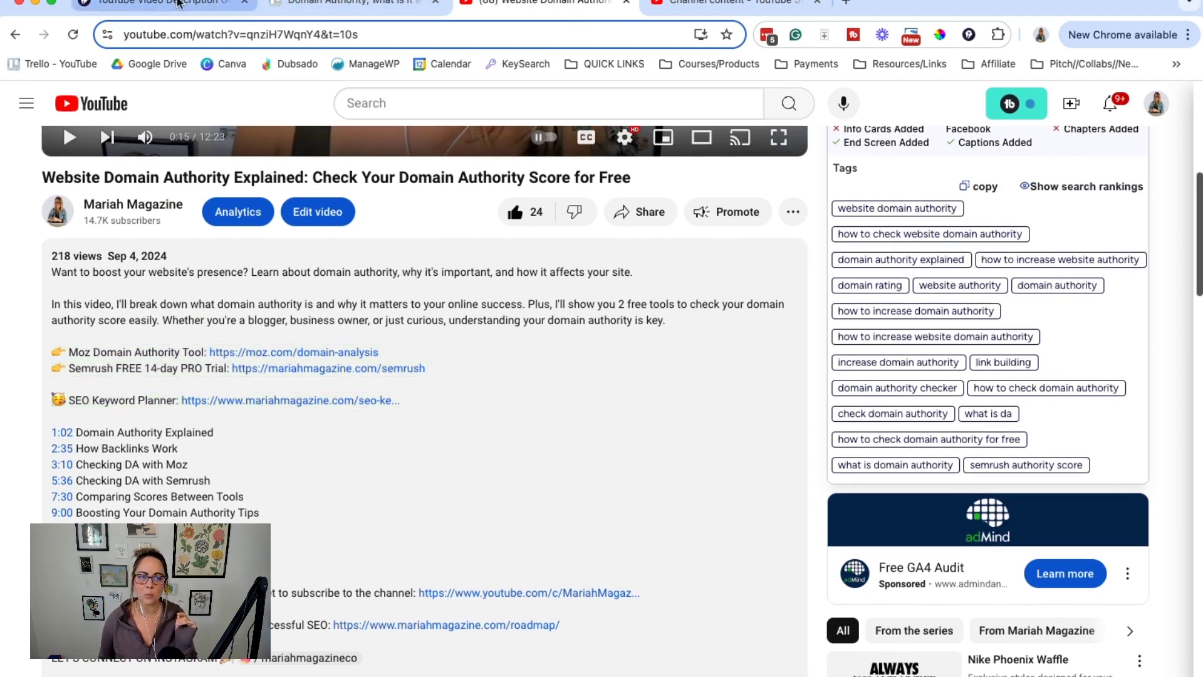
pyautogui.click(156, 5)
pyautogui.scroll(1, 761, 477)
pyautogui.scroll(1, 690, 432)
pyautogui.scroll(-4, 626, 384)
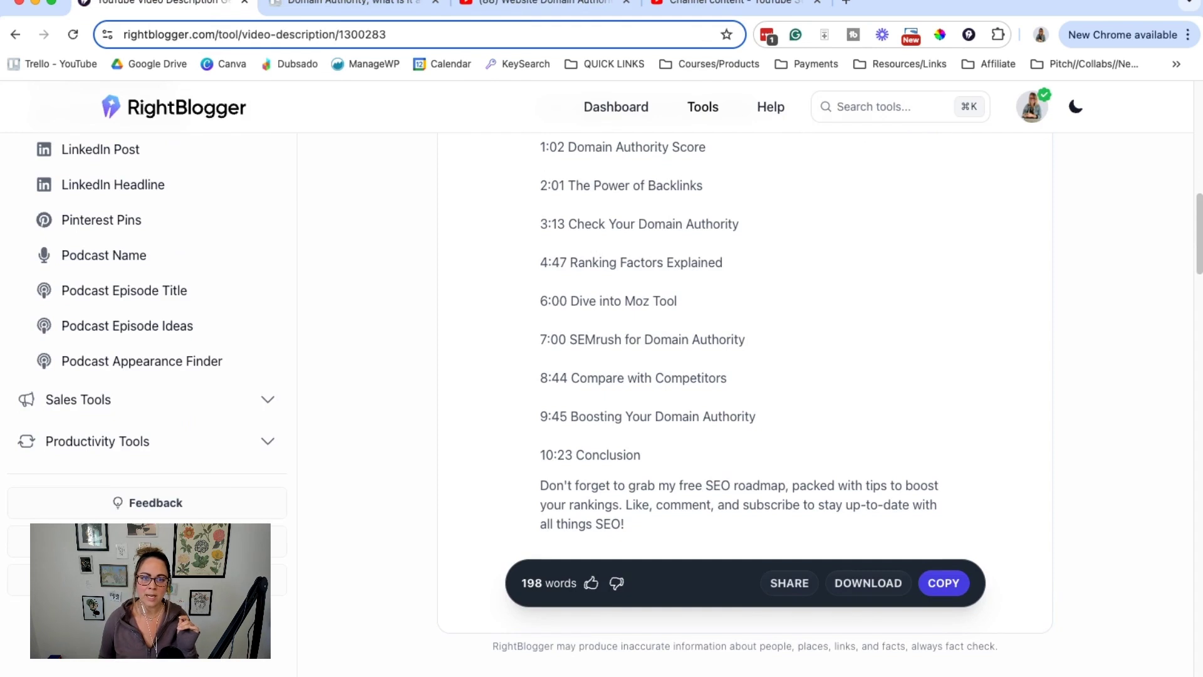
pyautogui.click(514, 5)
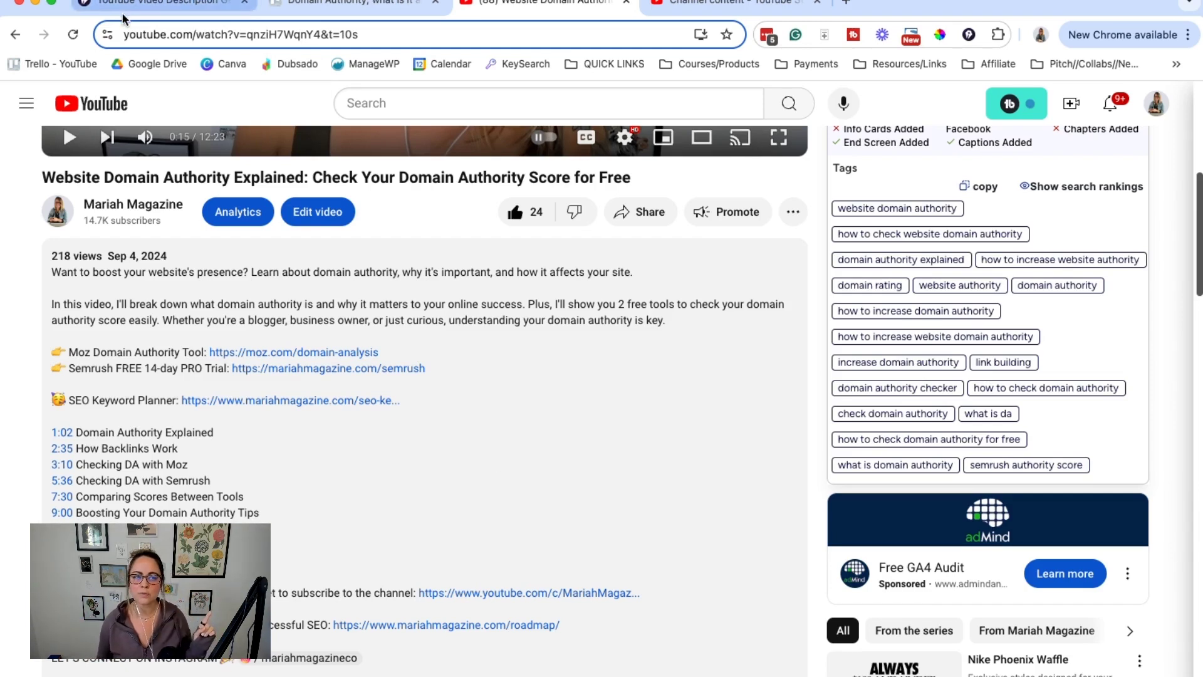
pyautogui.click(157, 3)
pyautogui.scroll(1, 675, 395)
pyautogui.scroll(3, 674, 395)
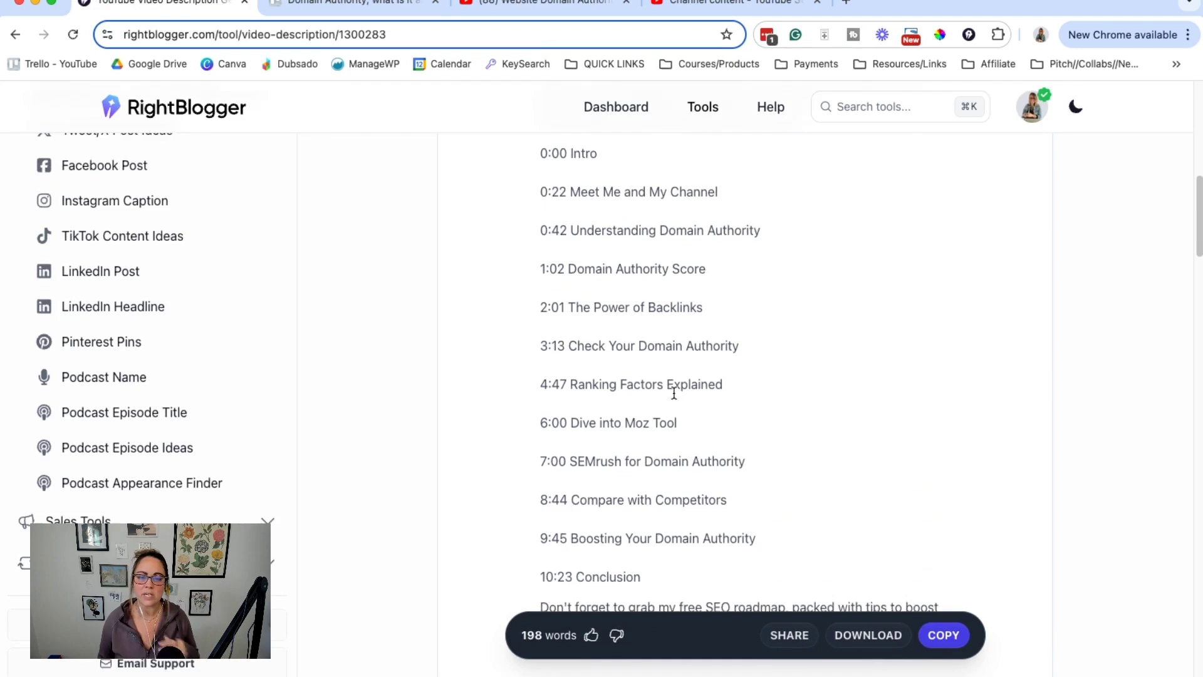
pyautogui.click(533, 2)
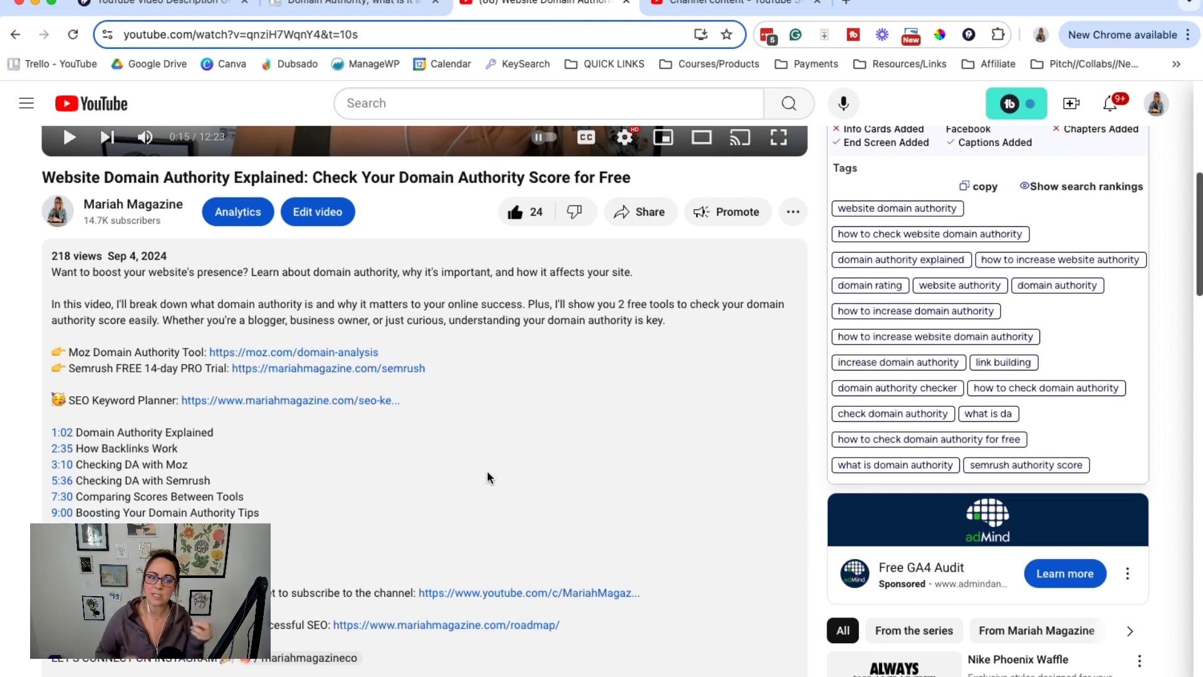
pyautogui.click(135, 3)
pyautogui.scroll(6, 693, 365)
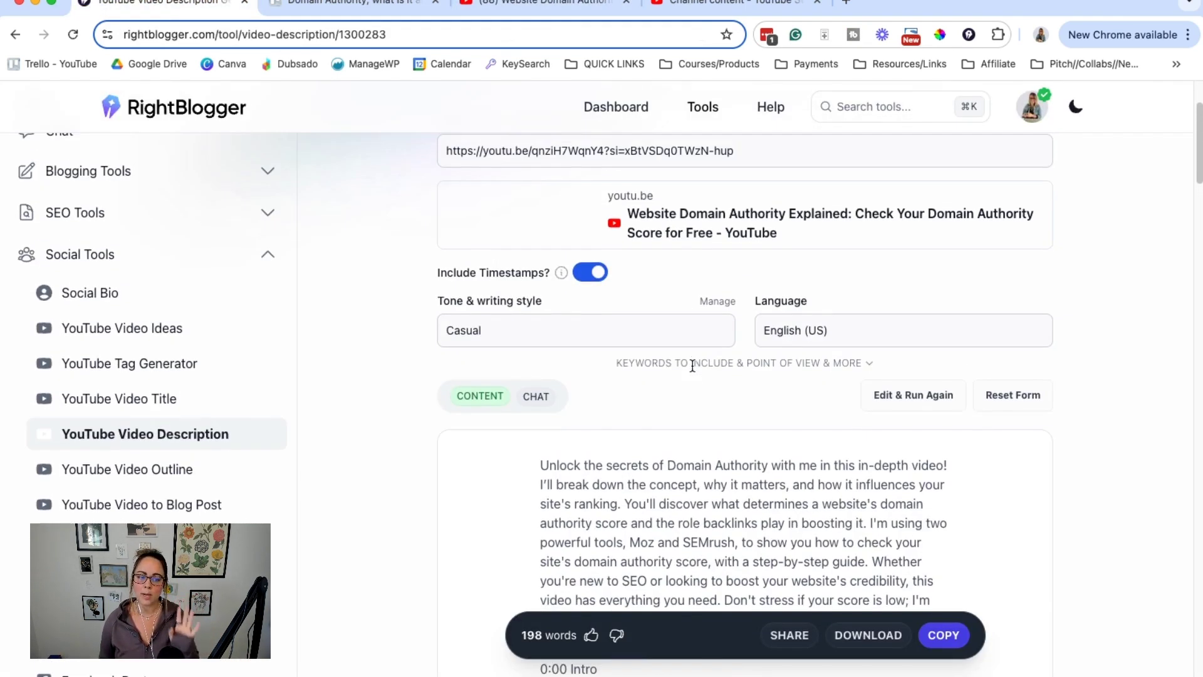
pyautogui.scroll(3, 777, 420)
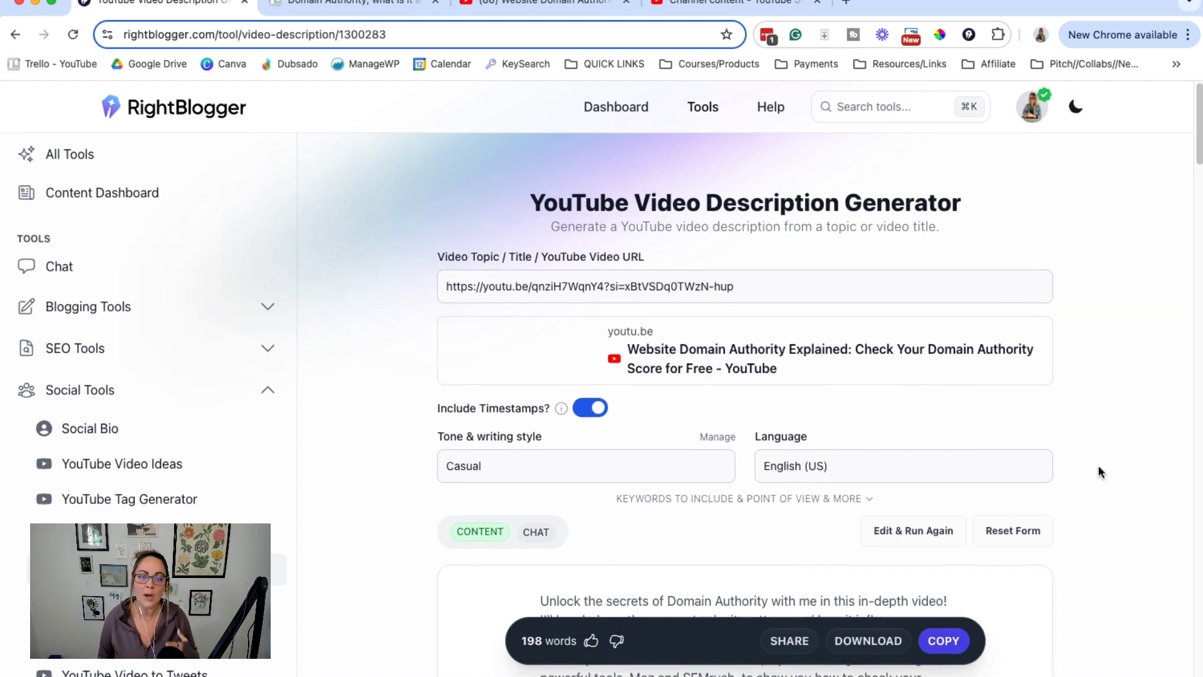
pyautogui.scroll(-3, 1098, 467)
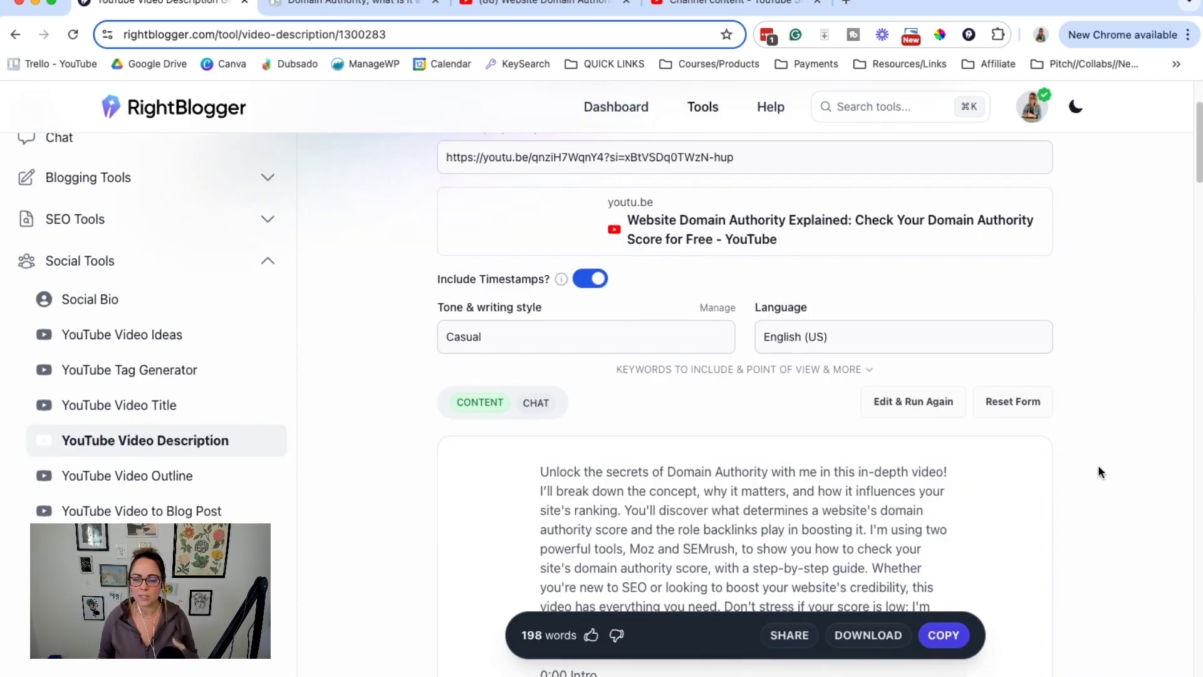
pyautogui.scroll(3, 1098, 469)
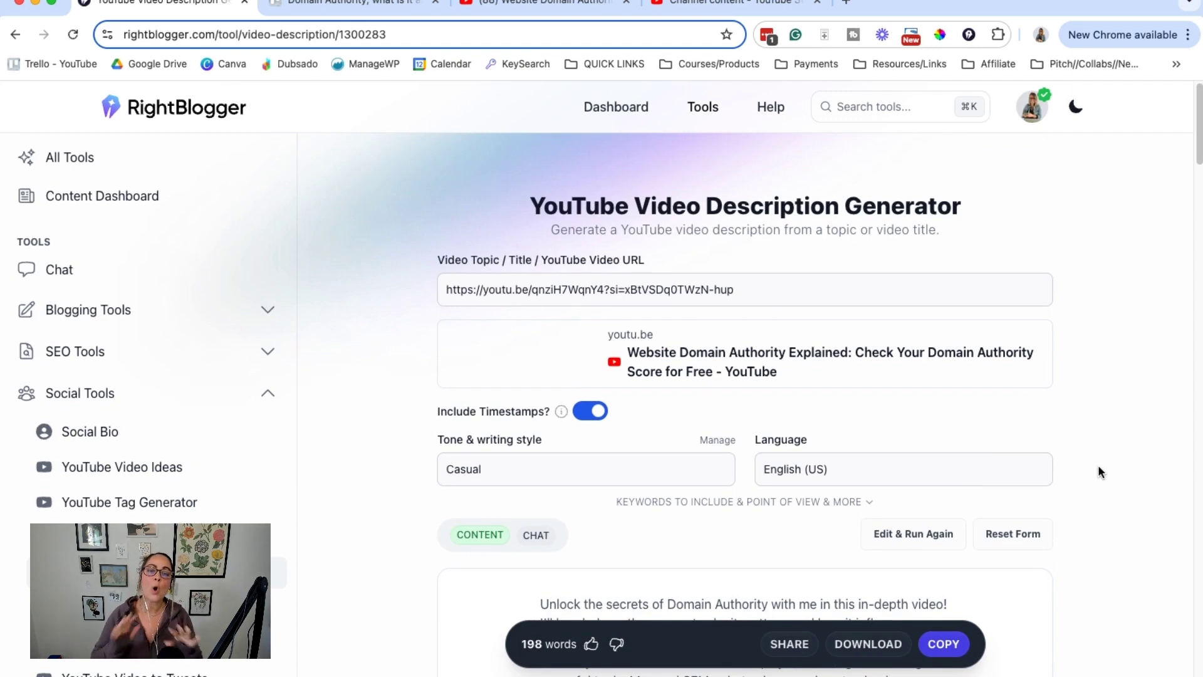